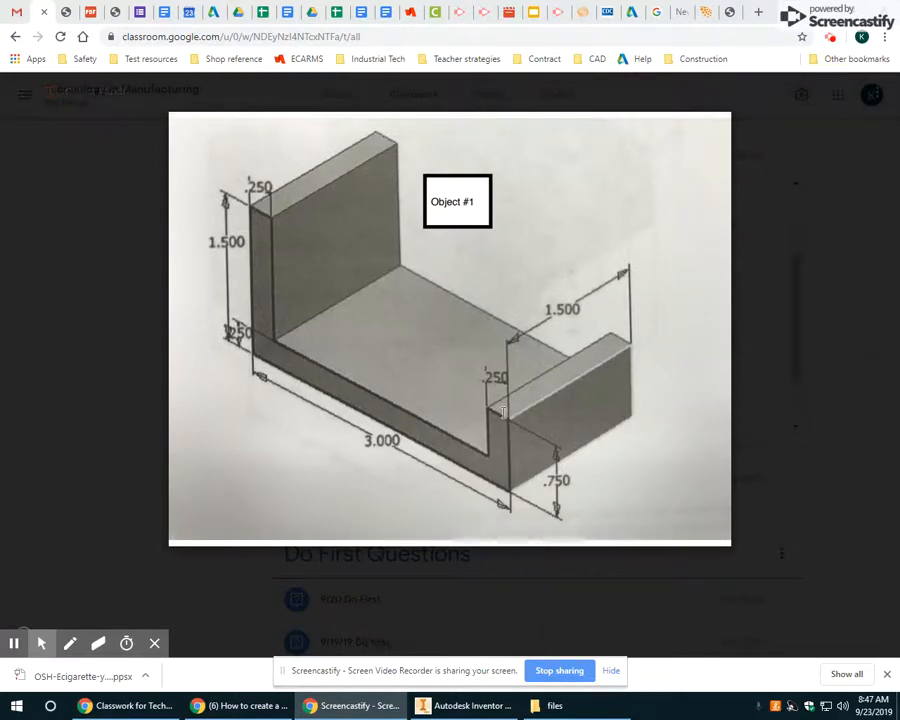
# Switch to Autodesk Inventor, maximize the Part8 window and start a 2D sketch on the front XY plane
pyautogui.click(460, 705)
pyautogui.click(257, 237)
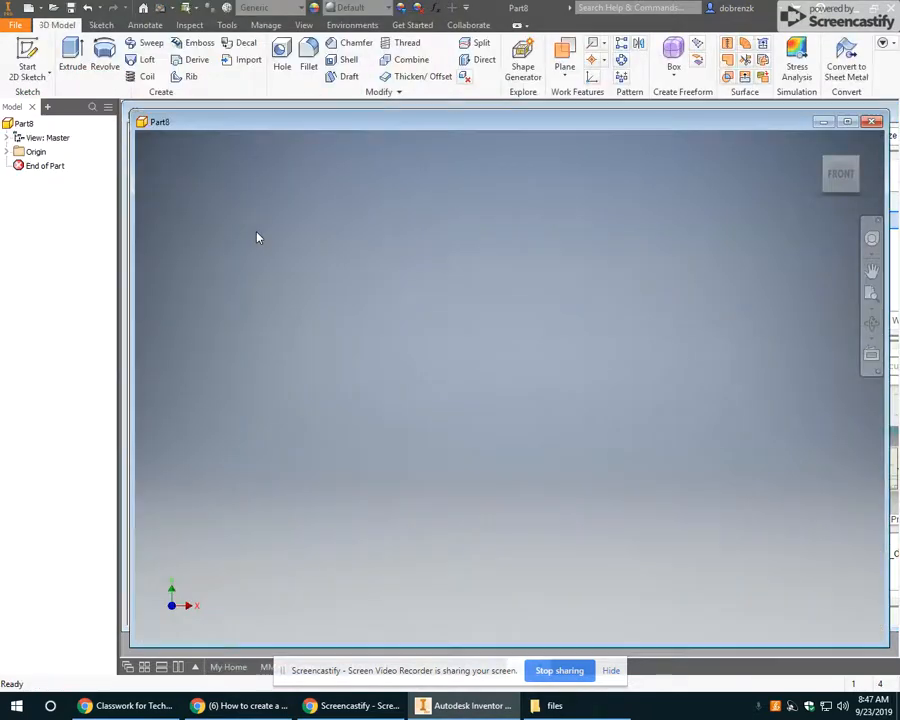
pyautogui.click(848, 123)
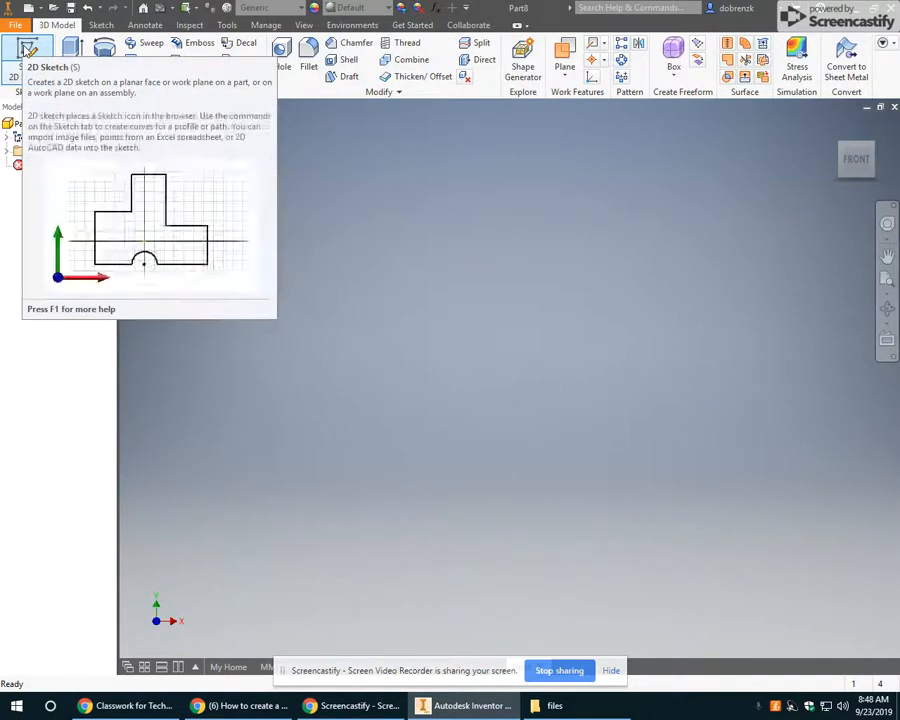
pyautogui.click(27, 50)
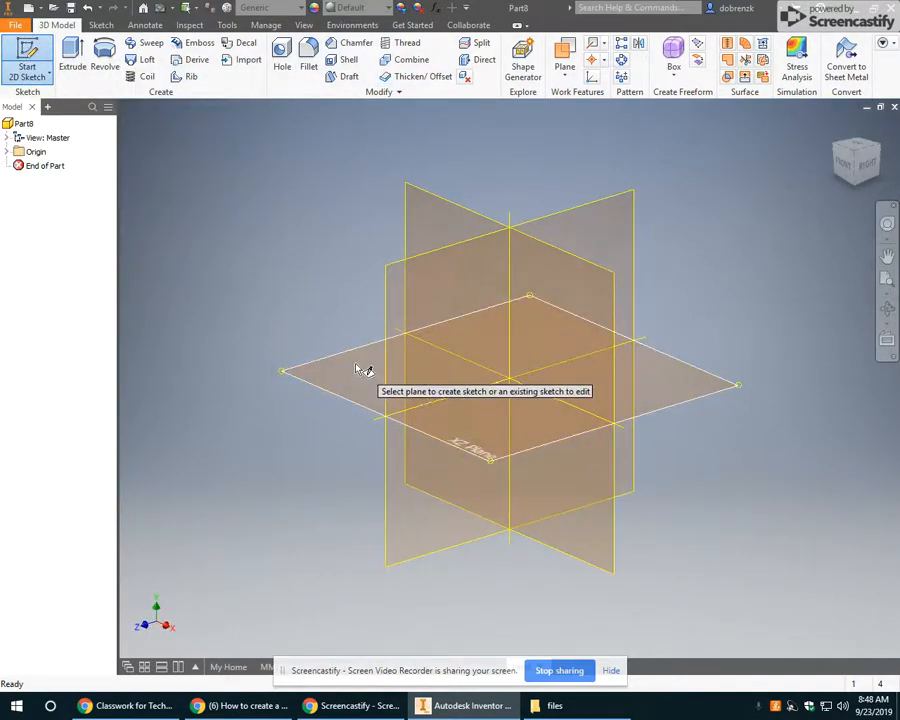
pyautogui.click(594, 304)
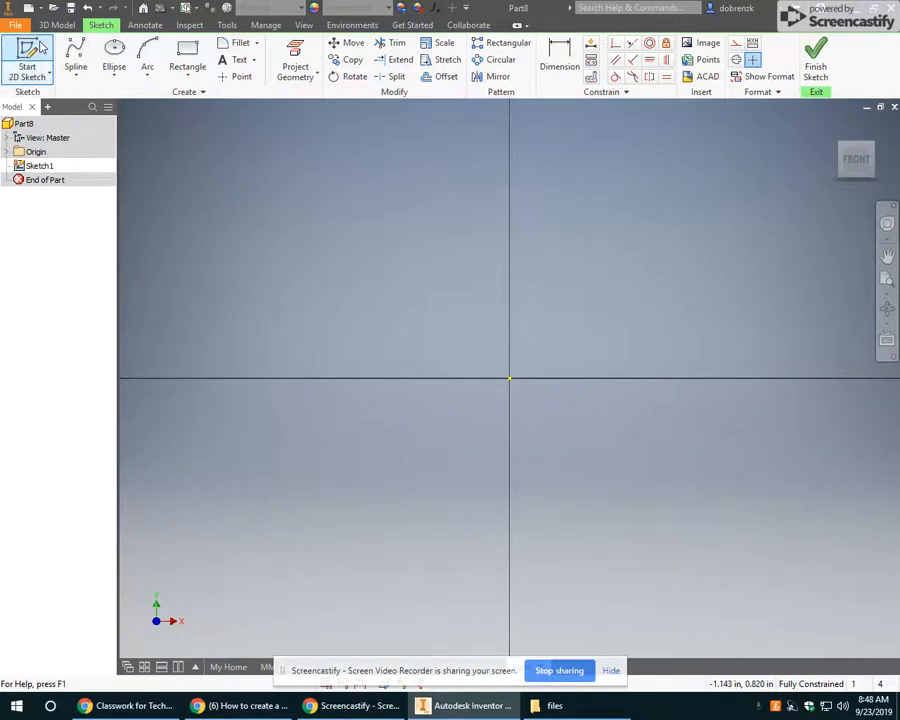
# Draw a horizontal base line about 0.8 in long from the origin with the Line tool, continuing into a right leg about 0.31 in high
pyautogui.click(76, 76)
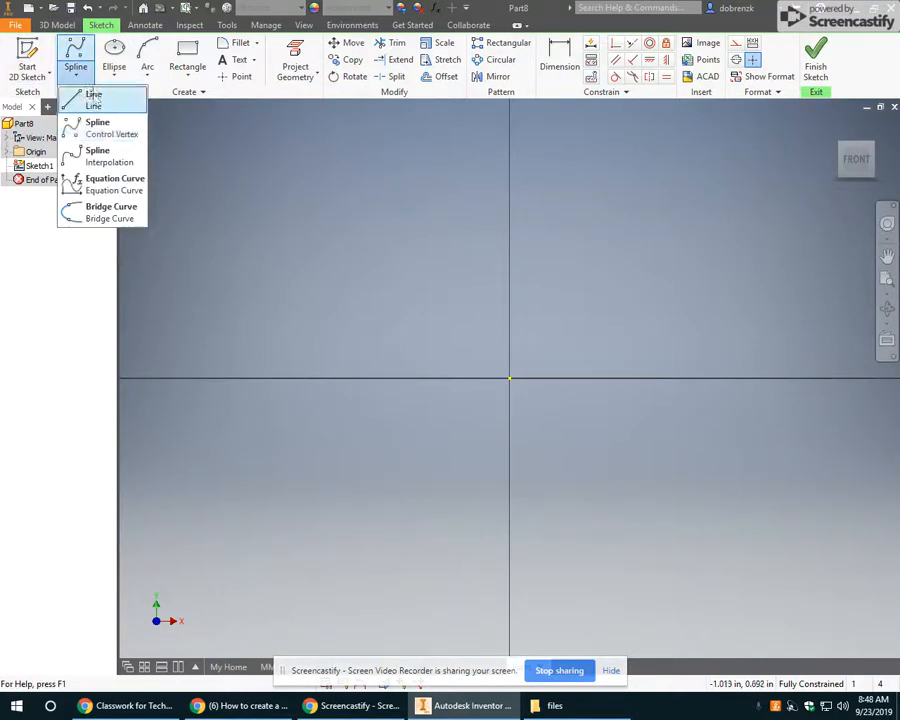
pyautogui.click(94, 101)
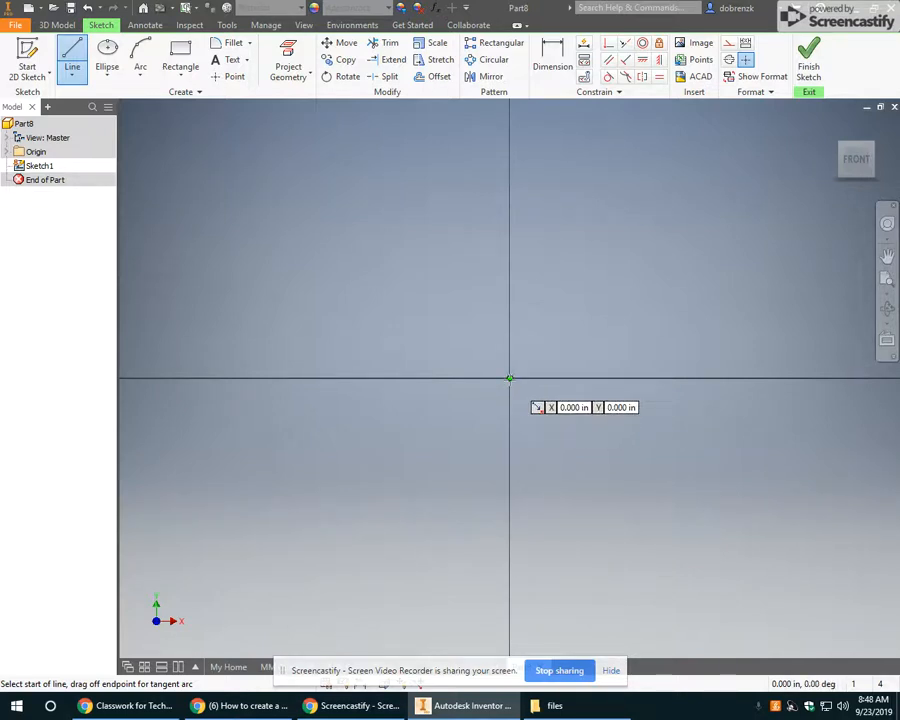
pyautogui.click(509, 378)
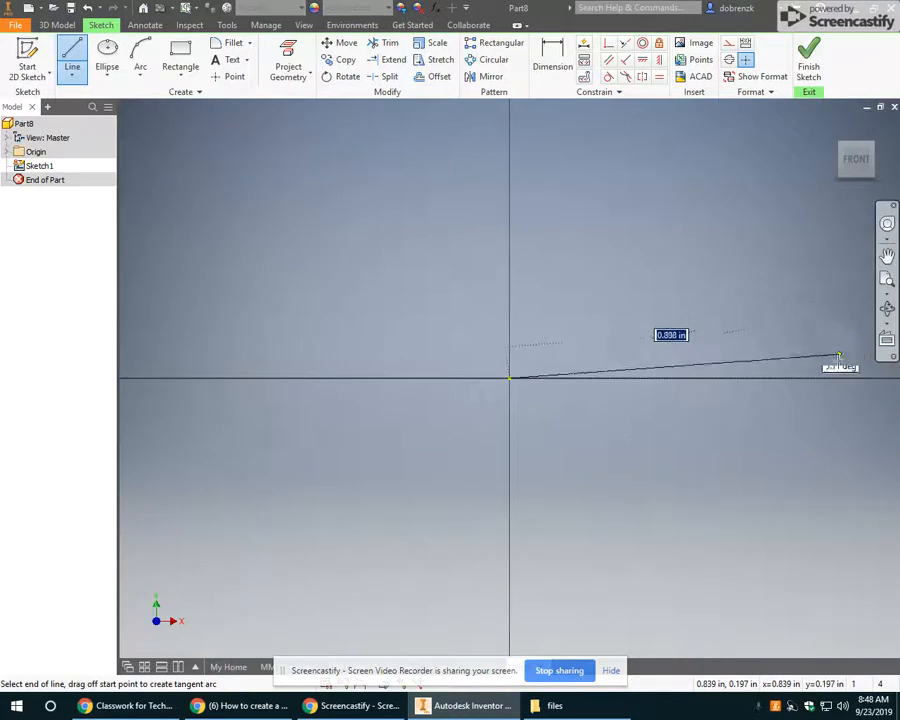
pyautogui.click(838, 378)
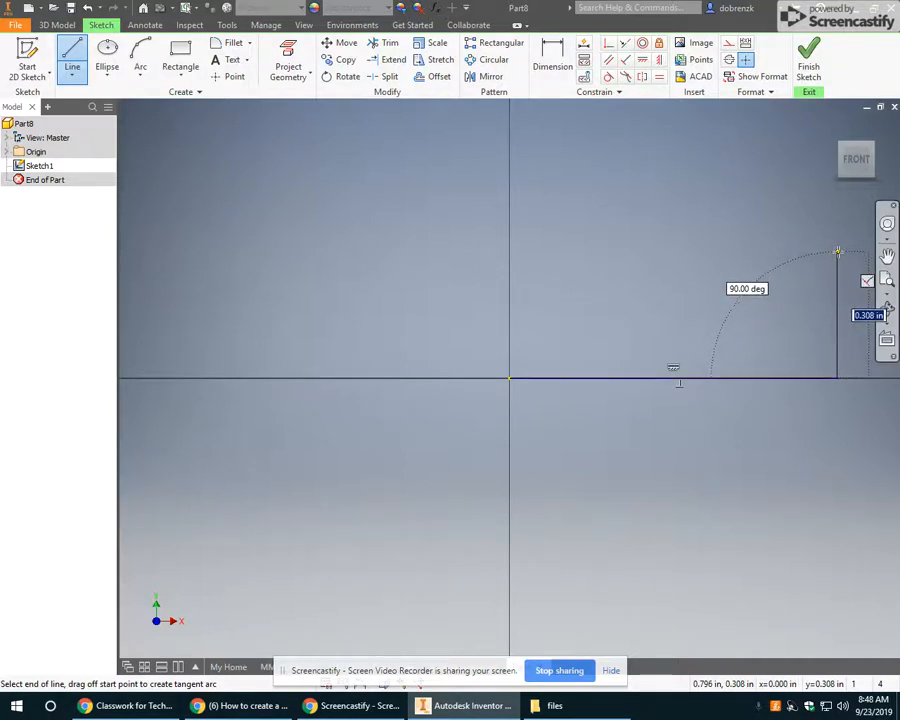
pyautogui.click(838, 251)
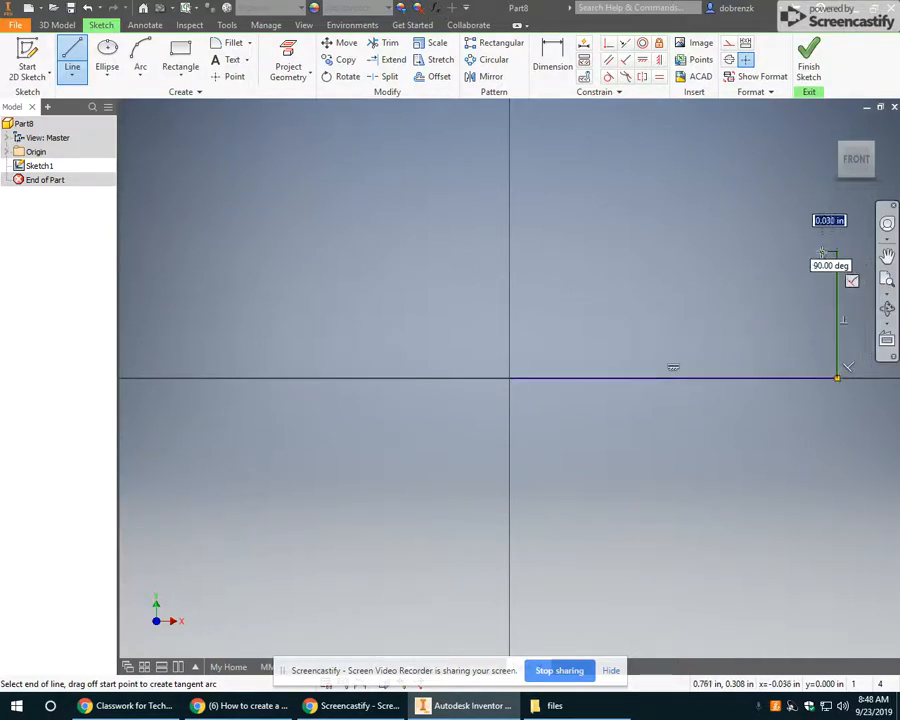
pyautogui.click(799, 251)
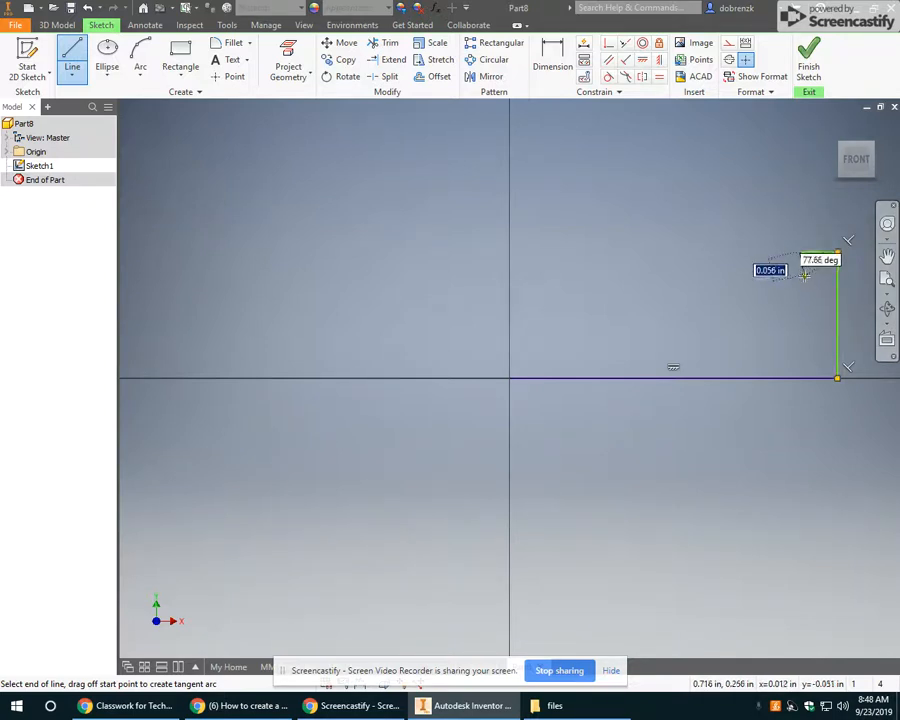
pyautogui.click(799, 346)
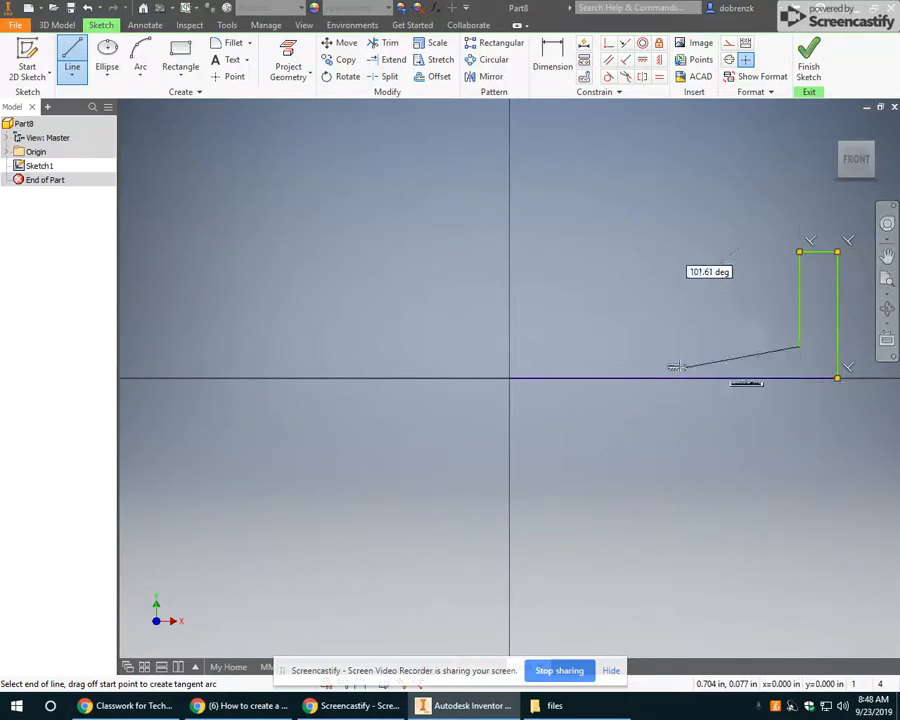
# Continue the lines with an inner floor and a left leg about 0.56 in high and 0.12 in wide, closing the profile at the origin
pyautogui.click(557, 346)
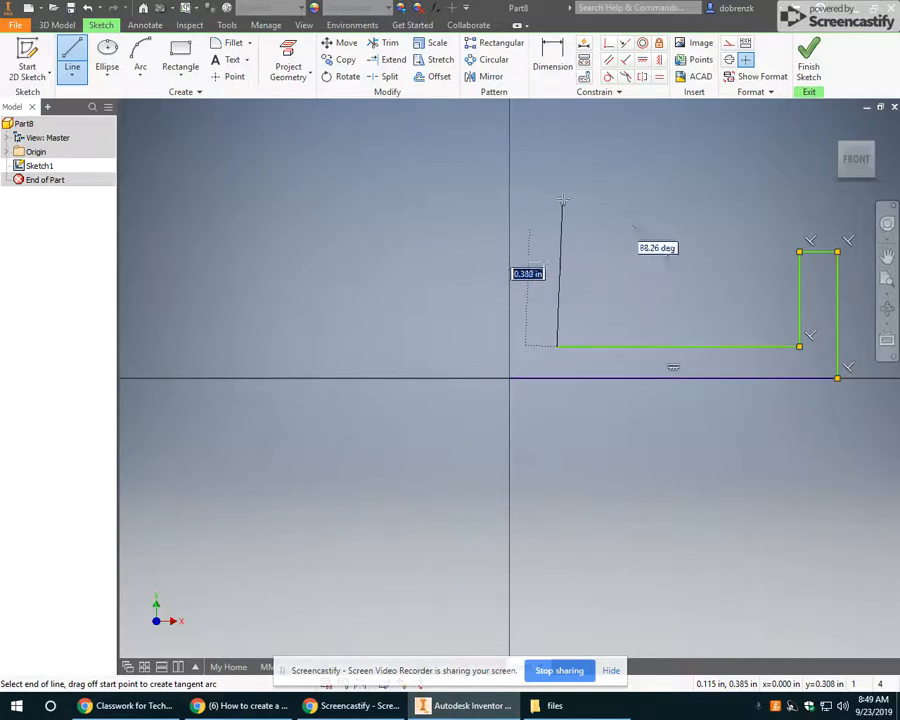
pyautogui.click(557, 148)
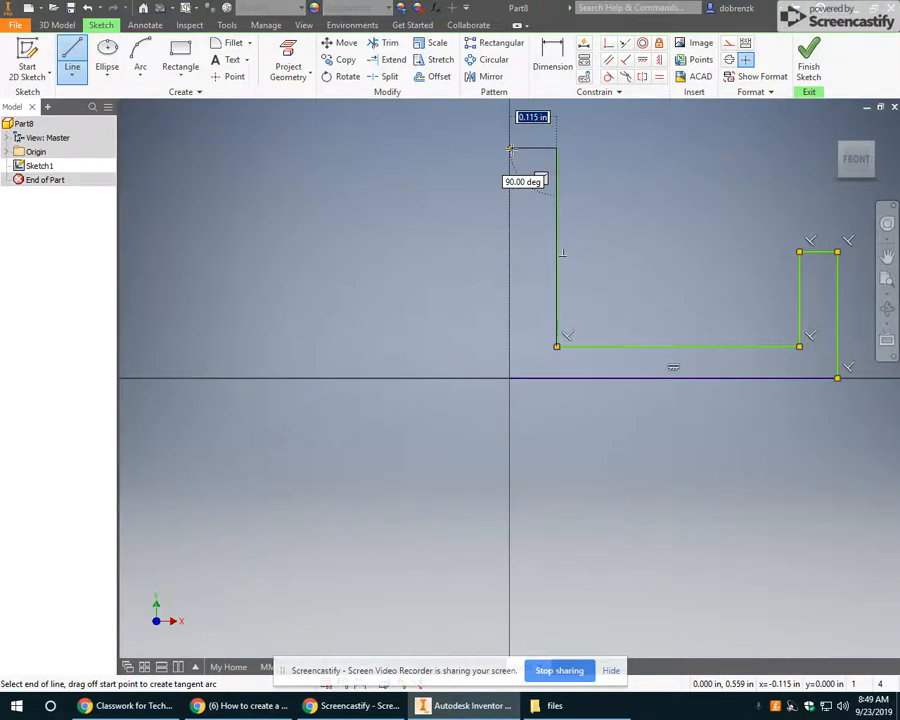
pyautogui.click(509, 148)
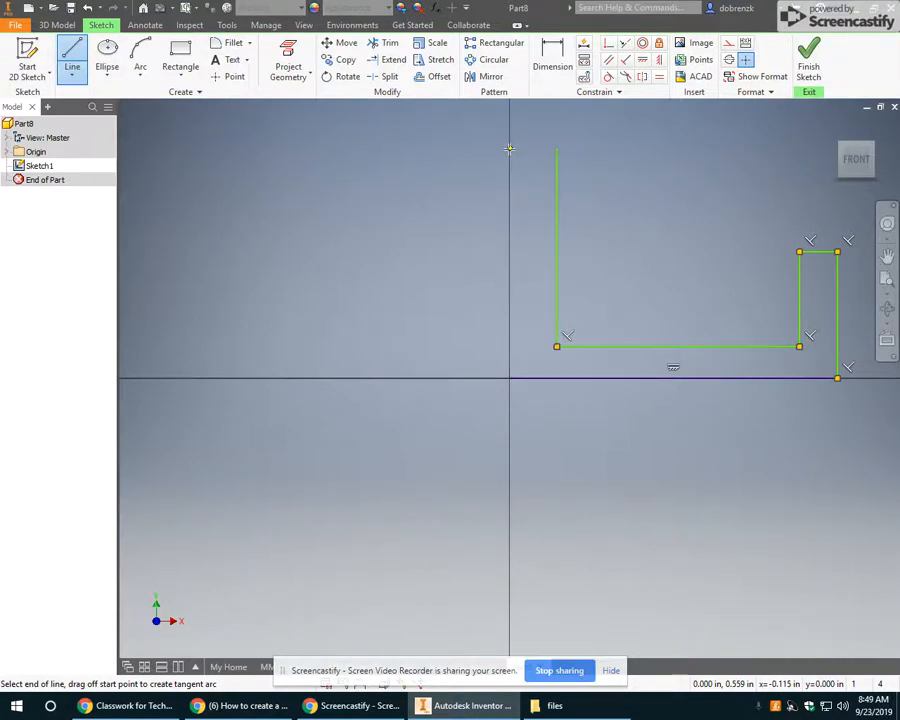
pyautogui.click(510, 378)
pyautogui.moveTo(694, 400); pyautogui.dragTo(552, 436, button='middle')
pyautogui.scroll(1, 552, 436)
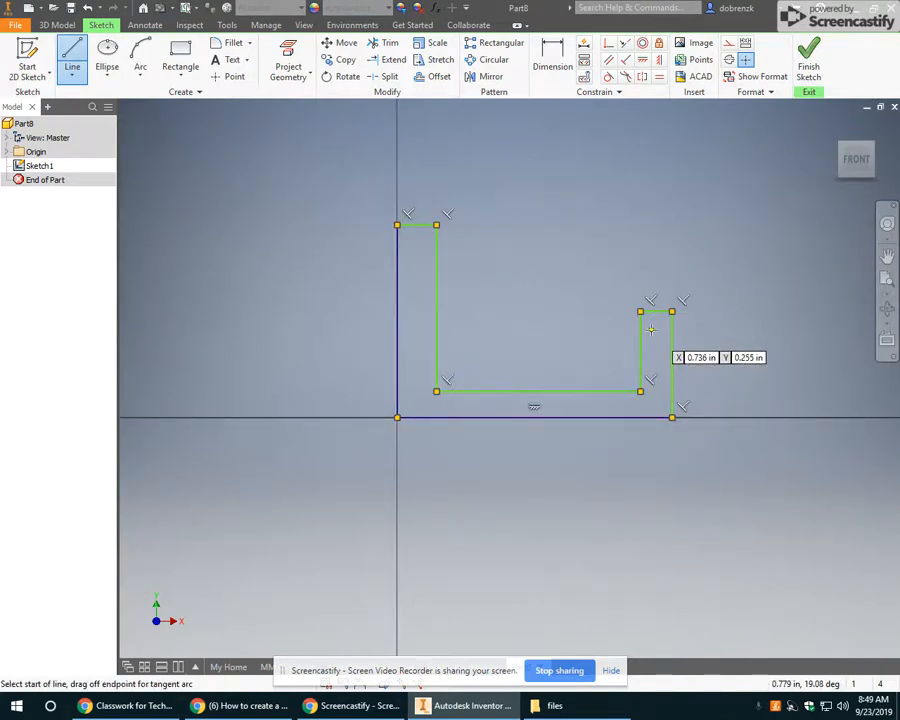
pyautogui.click(50, 25)
pyautogui.click(72, 55)
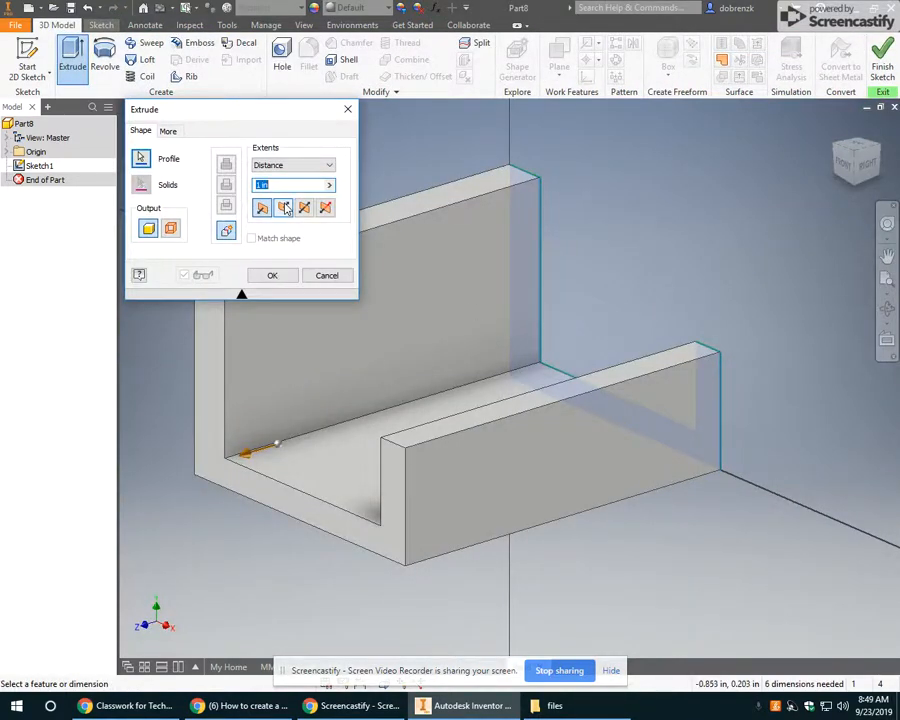
pyautogui.click(286, 208)
pyautogui.scroll(4, 748, 391)
pyautogui.moveTo(746, 391); pyautogui.dragTo(511, 484, button='middle')
pyautogui.scroll(-3, 520, 468)
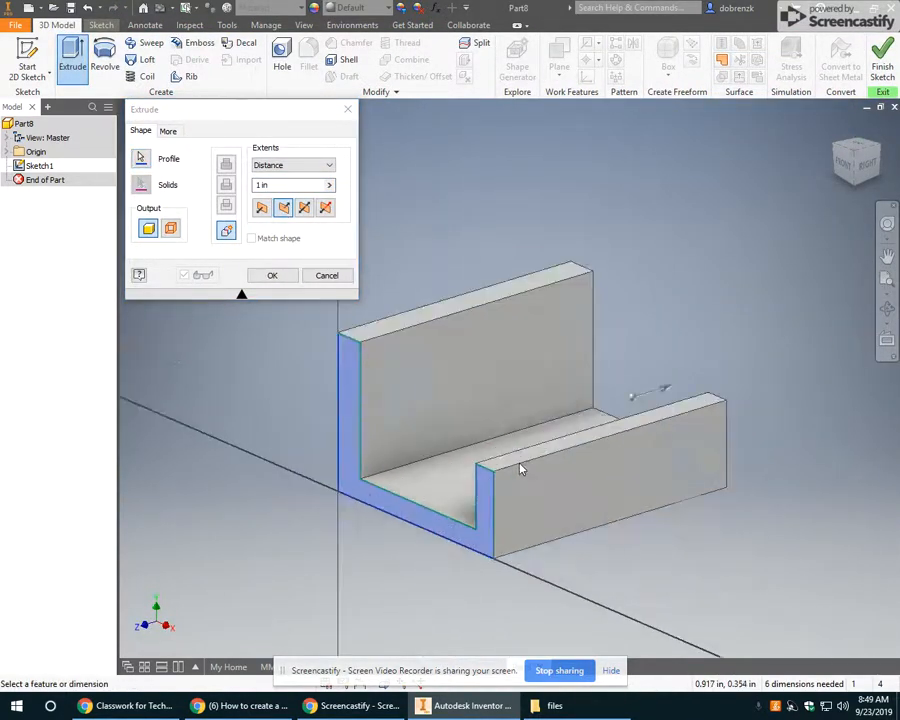
pyautogui.scroll(-4, 517, 459)
pyautogui.scroll(3, 439, 594)
pyautogui.moveTo(439, 594); pyautogui.dragTo(493, 557, button='middle')
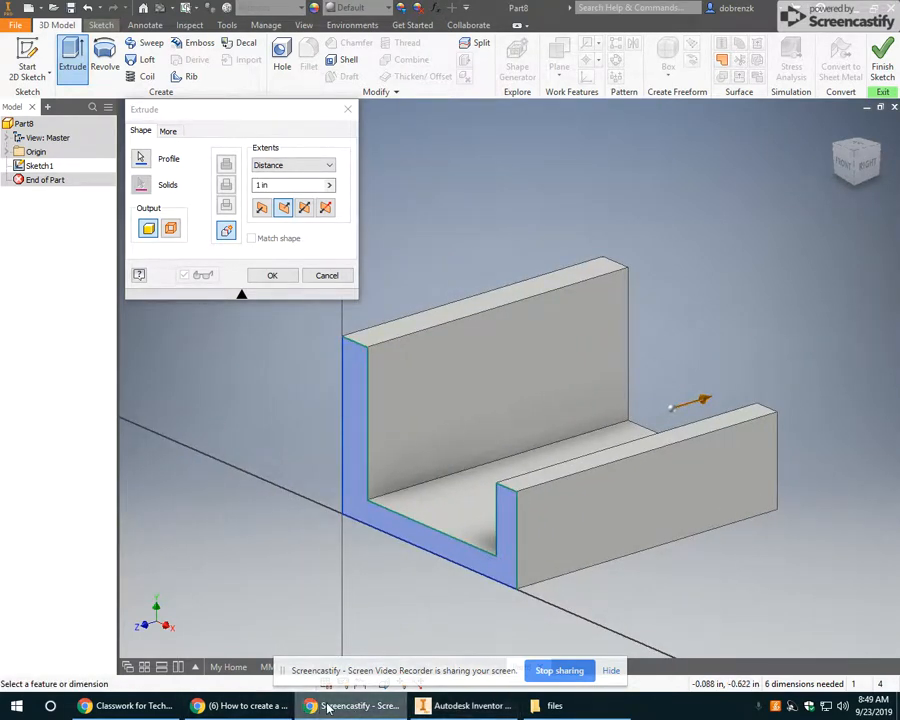
pyautogui.click(245, 706)
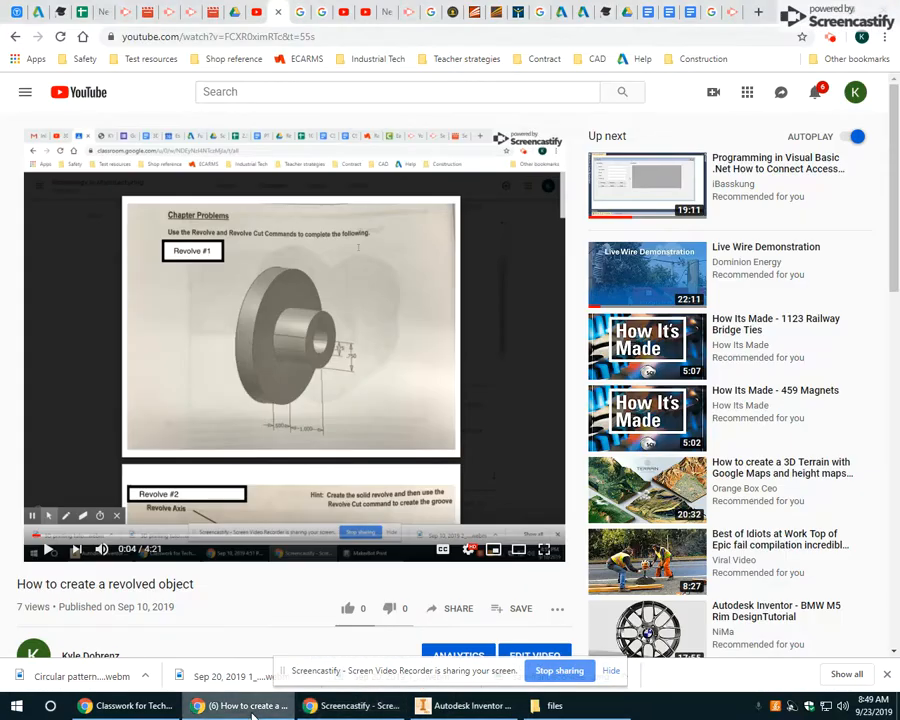
pyautogui.click(127, 706)
pyautogui.moveTo(470, 712)
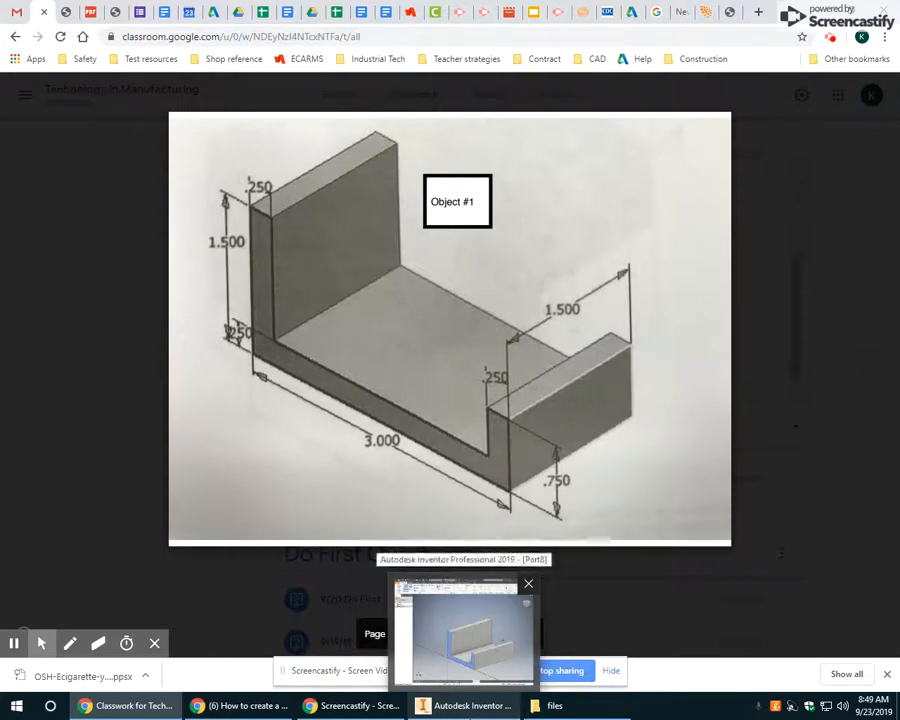
pyautogui.click(474, 706)
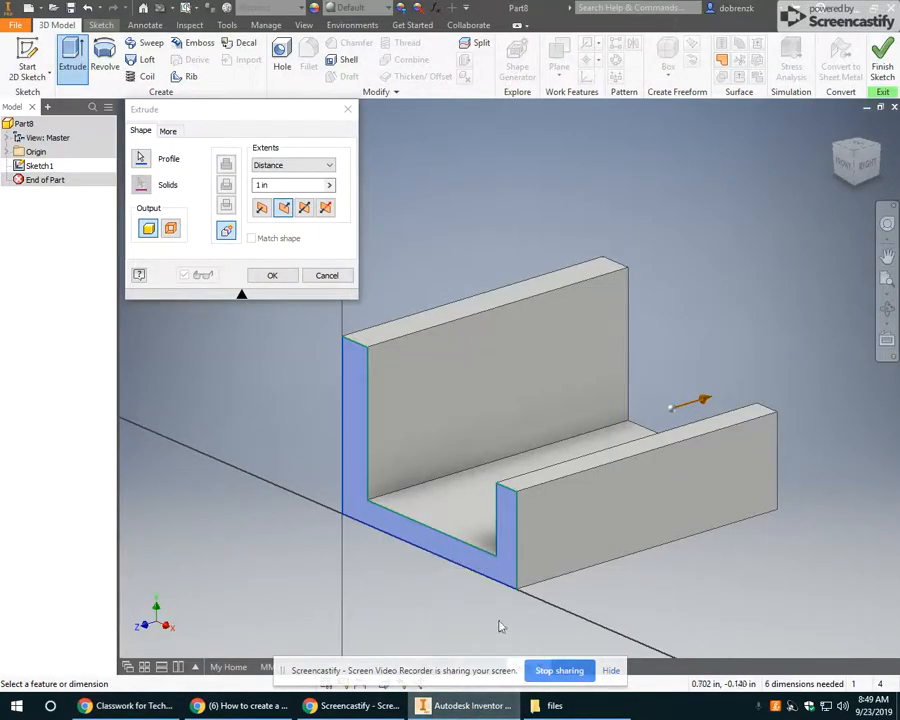
pyautogui.click(345, 281)
# Return to the front view of the sketch, consult the Object #1 drawing and dimension the base line at 3.0 in
pyautogui.moveTo(518, 485)
pyautogui.mouseDown(button='middle')
pyautogui.moveTo(518, 438)
pyautogui.moveTo(490, 395)
pyautogui.moveTo(490, 431)
pyautogui.mouseUp(button='middle')
pyautogui.scroll(1, 518, 438)
pyautogui.click(846, 152)
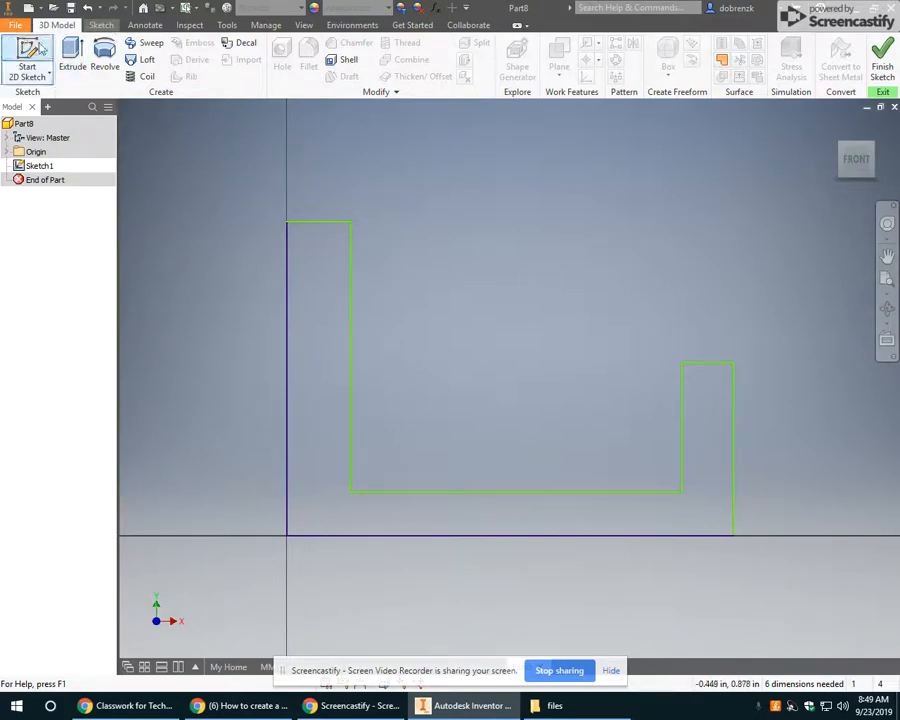
pyautogui.click(101, 24)
pyautogui.click(547, 58)
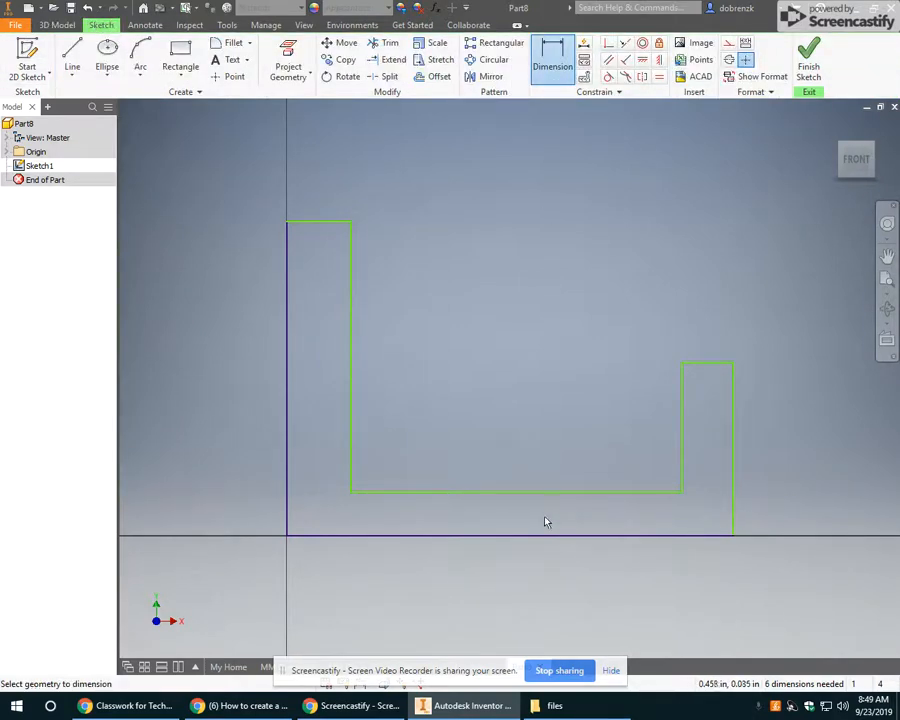
pyautogui.click(140, 706)
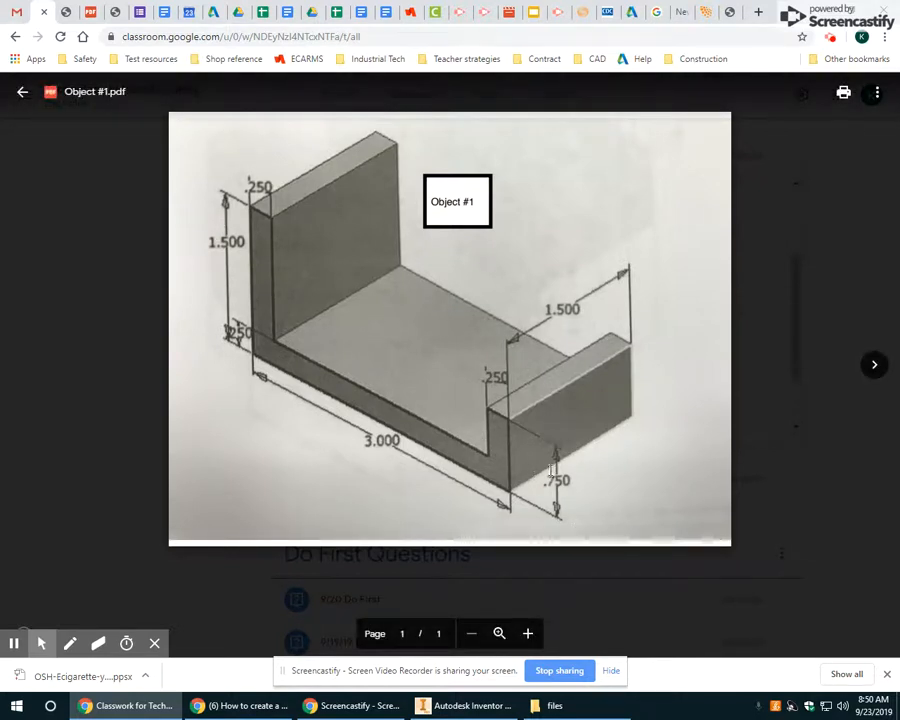
pyautogui.click(436, 712)
pyautogui.click(482, 544)
pyautogui.click(500, 568)
pyautogui.write('3.0')
pyautogui.press('Return')
# Dimension the height of the profile's left outer edge at 1.5 in
pyautogui.scroll(-3, 630, 440)
pyautogui.scroll(-2, 641, 440)
pyautogui.moveTo(610, 419); pyautogui.dragTo(405, 407, button='middle')
pyautogui.click(351, 427)
pyautogui.click(331, 402)
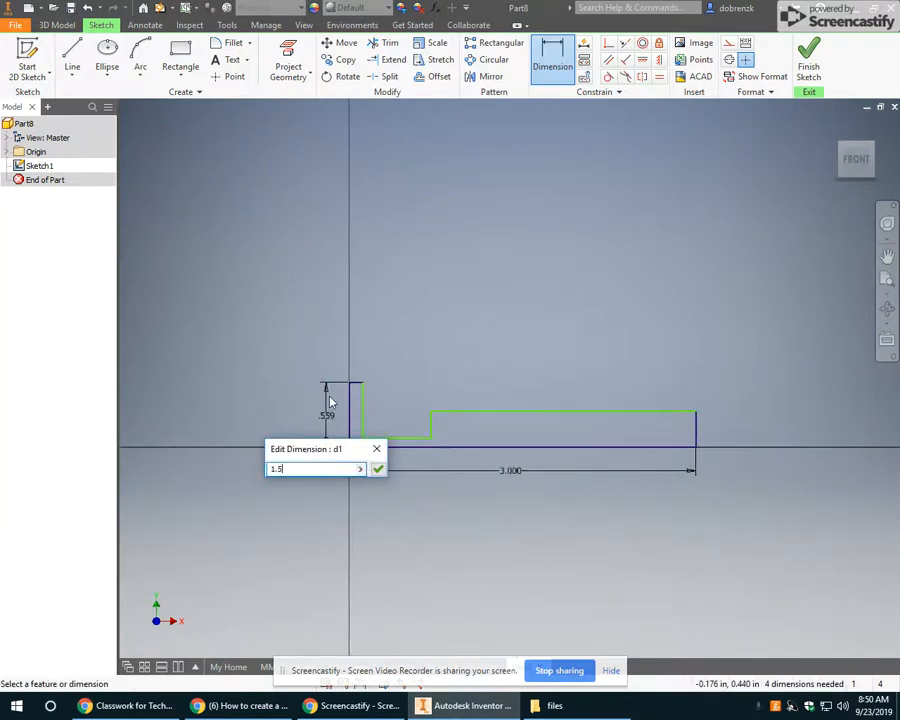
pyautogui.press('Return')
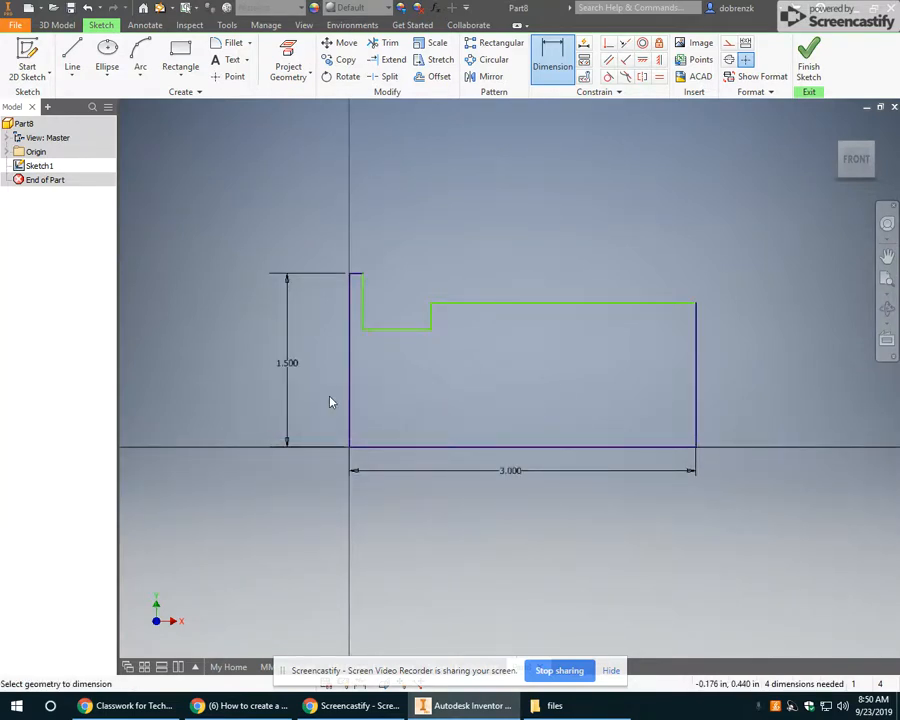
# Dimension the height of the profile's right outer edge at .75 in and end the Dimension command
pyautogui.click(699, 364)
pyautogui.click(703, 369)
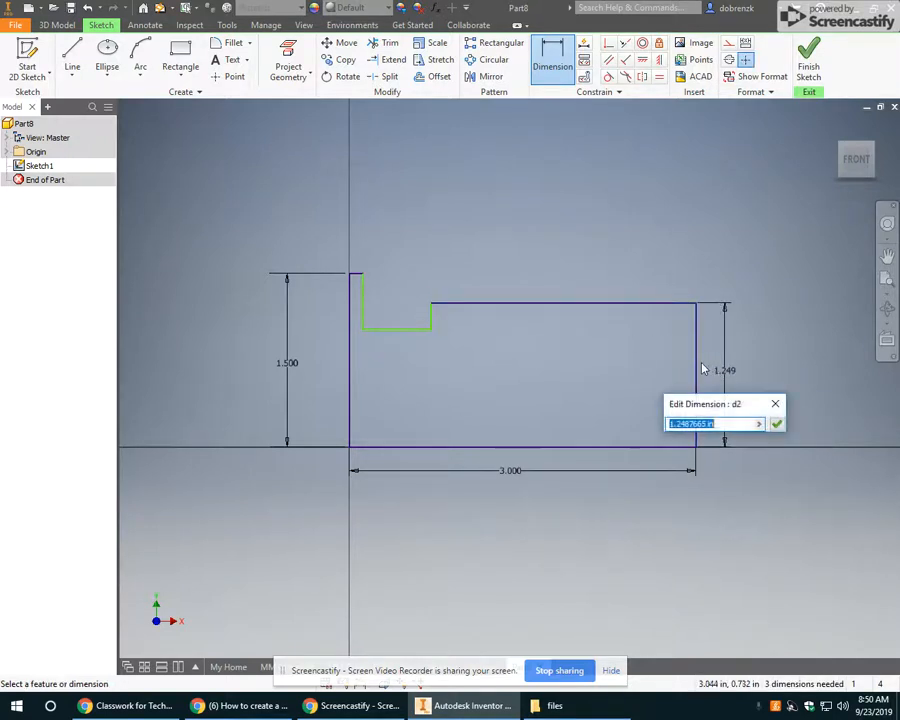
pyautogui.press('Return')
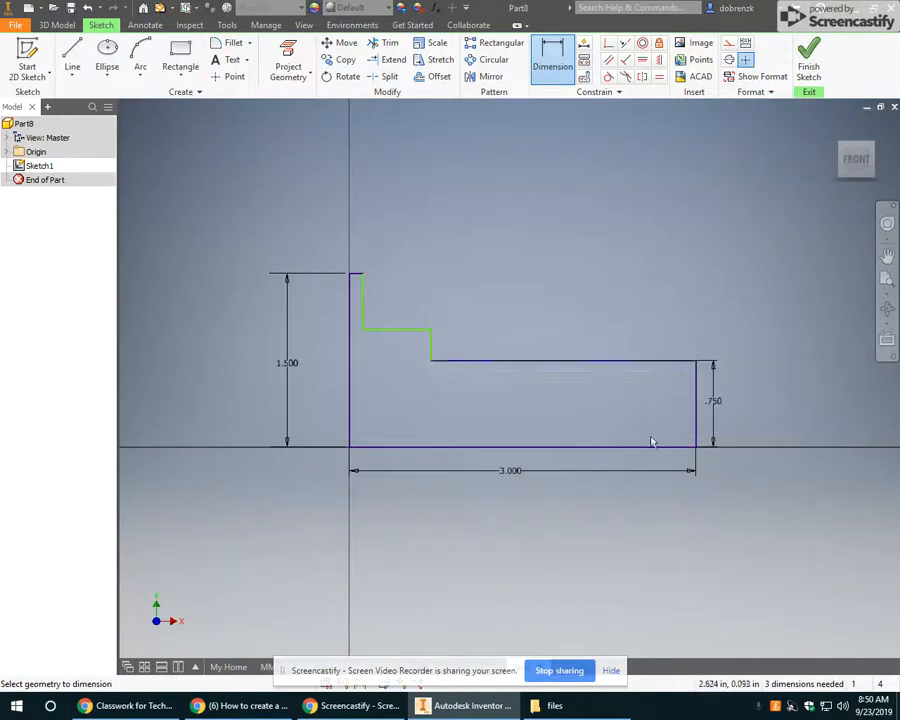
pyautogui.rightClick(459, 200)
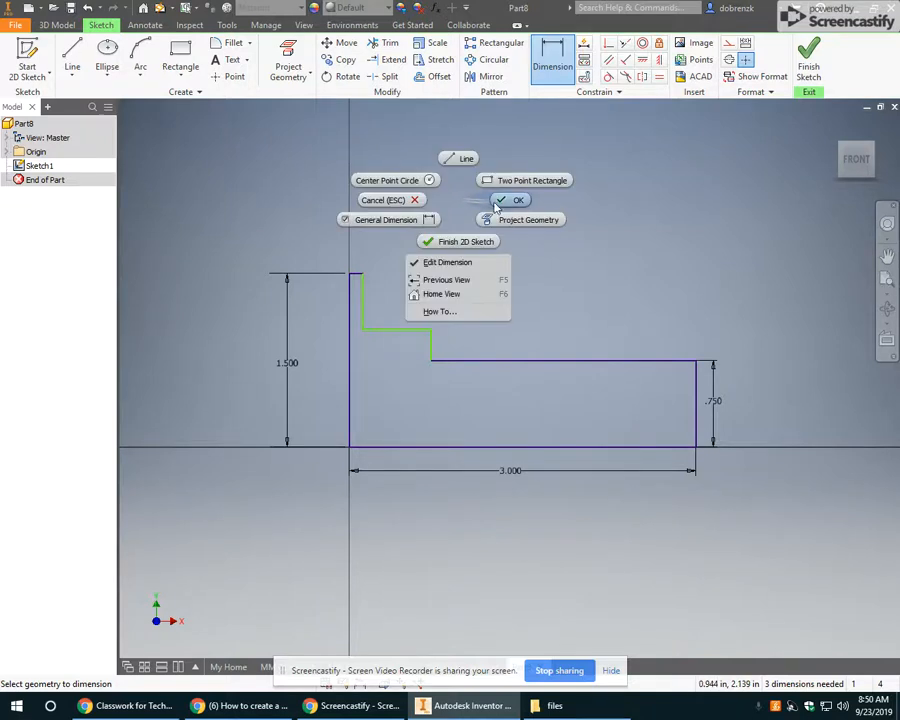
pyautogui.click(498, 202)
# Move the notch's floor line down to just above the base line and check the remaining dimensions on the Object #1 drawing
pyautogui.moveTo(413, 338); pyautogui.dragTo(398, 420)
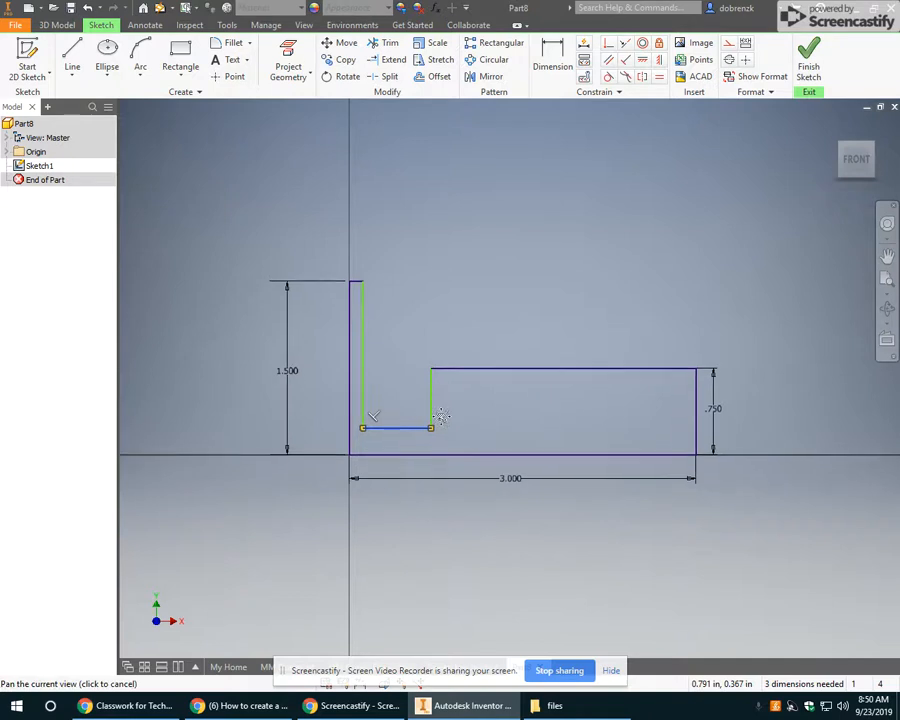
pyautogui.moveTo(438, 420); pyautogui.dragTo(464, 454, button='middle')
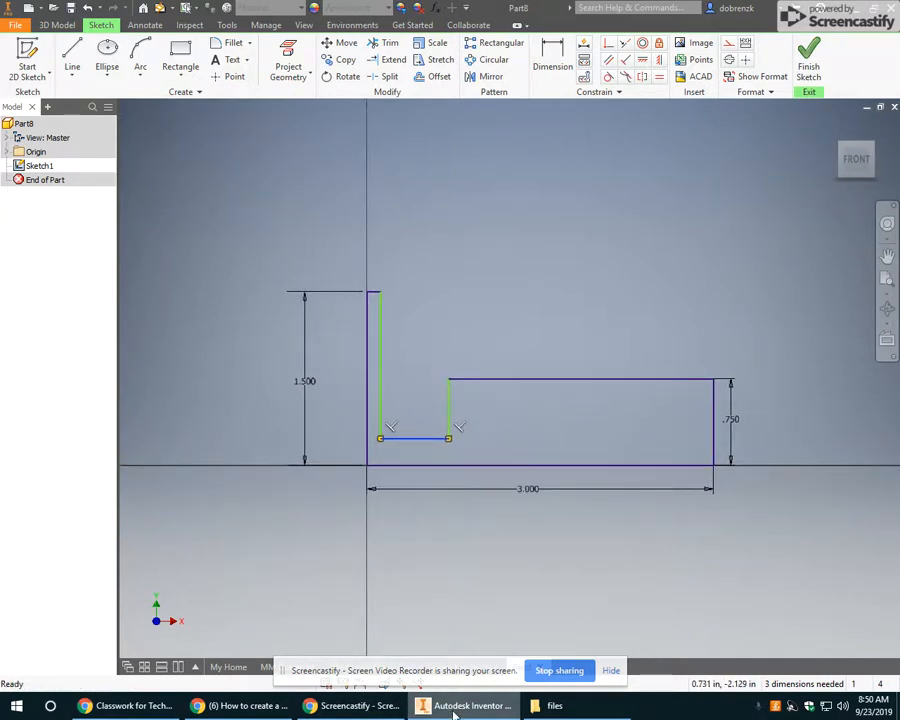
pyautogui.moveTo(454, 715)
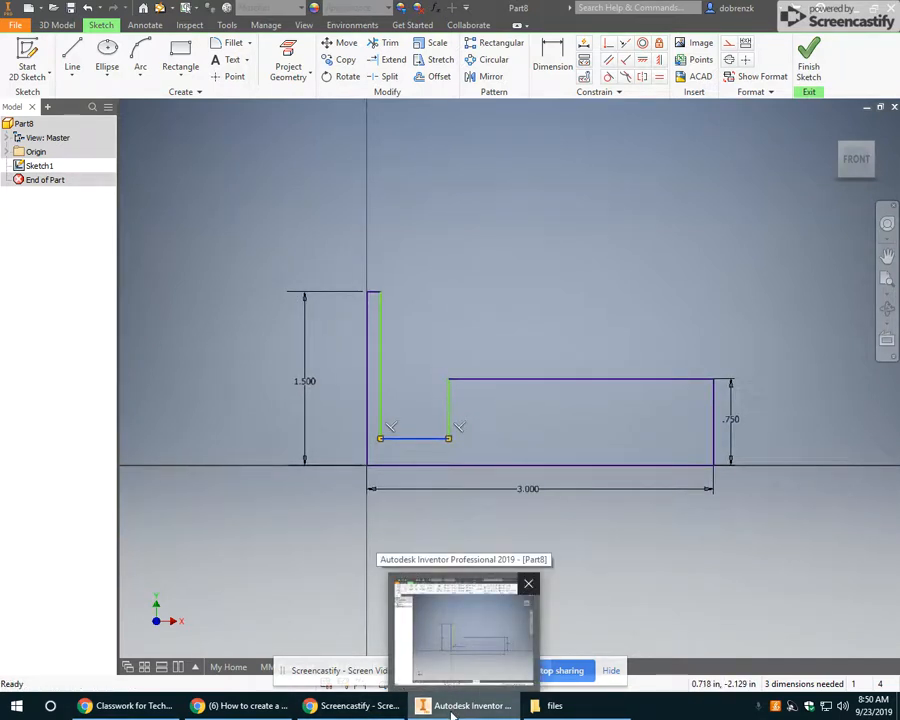
pyautogui.click(454, 713)
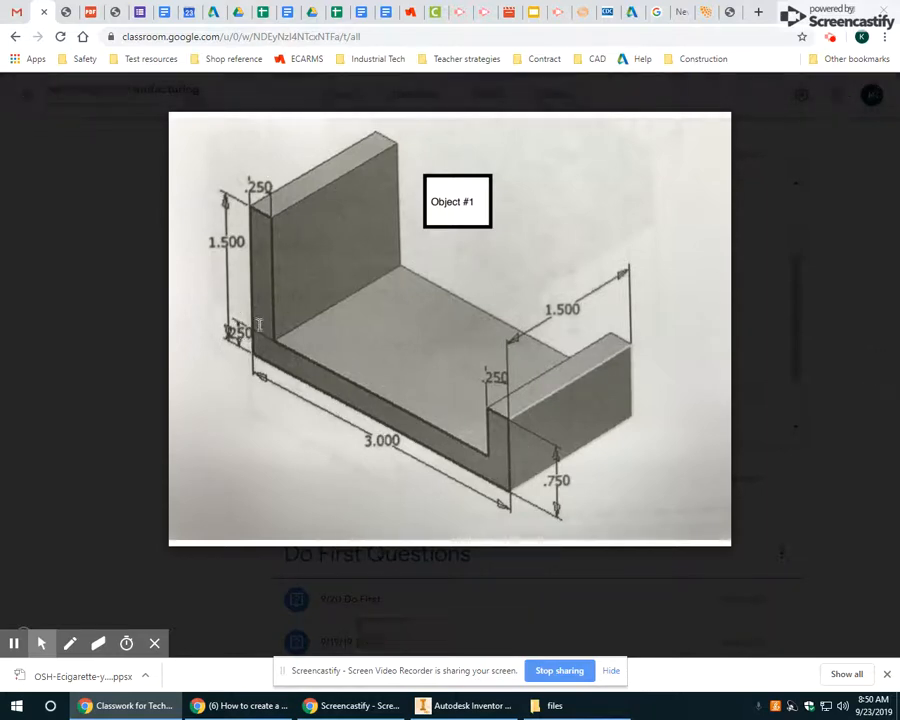
pyautogui.hotkey('alt', 'Tab')
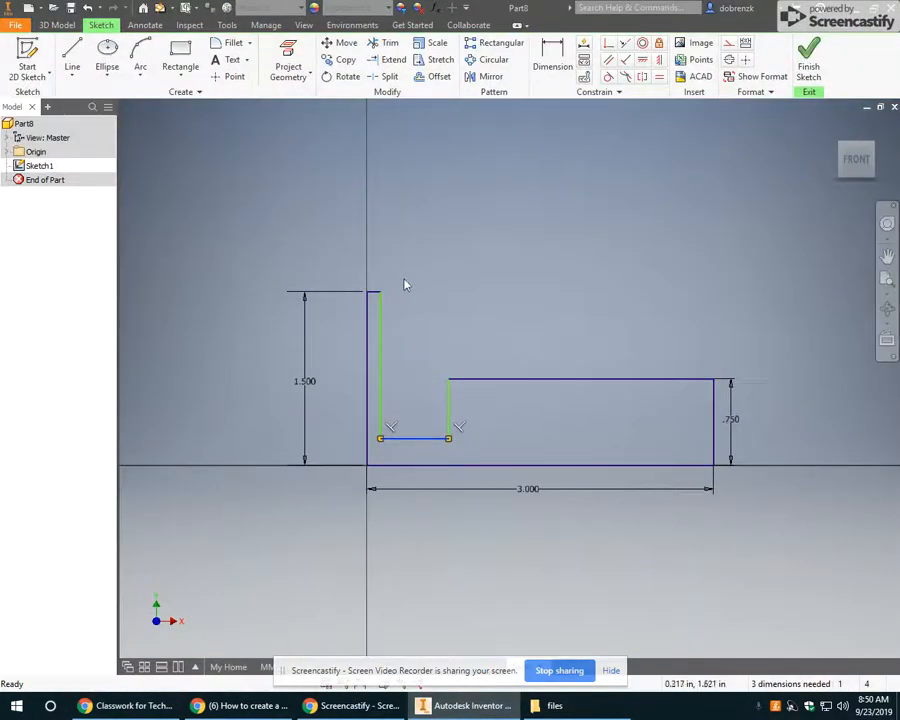
# Dimension the thickness of the profile's tall left leg at .25 in, between its outer and inner vertical edges
pyautogui.click(379, 292)
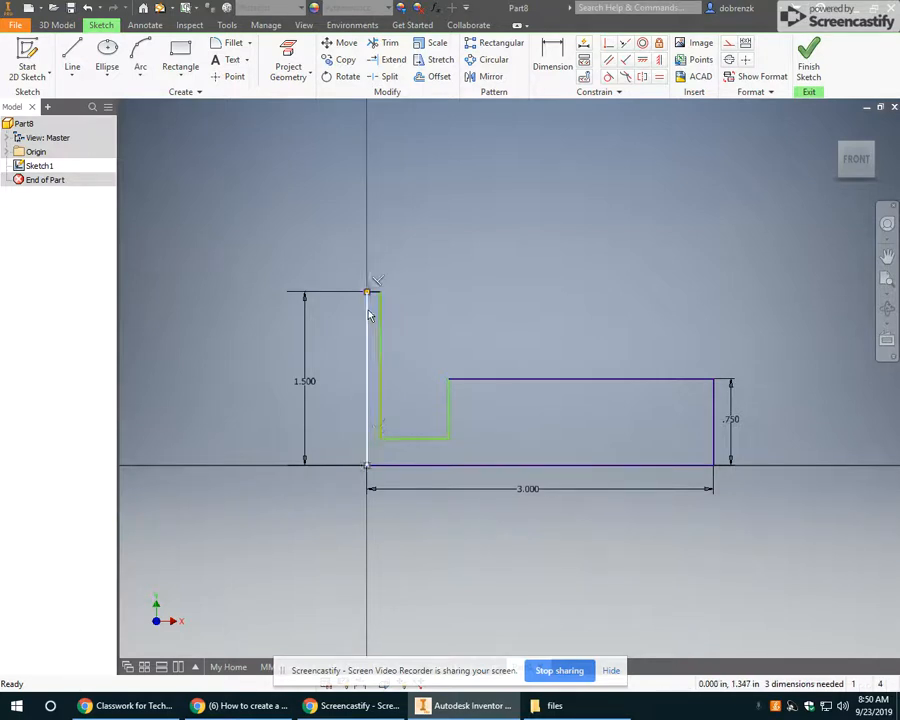
pyautogui.press('d')
pyautogui.click(368, 368)
pyautogui.click(379, 328)
pyautogui.click(342, 257)
pyautogui.write('.25')
pyautogui.press('Return')
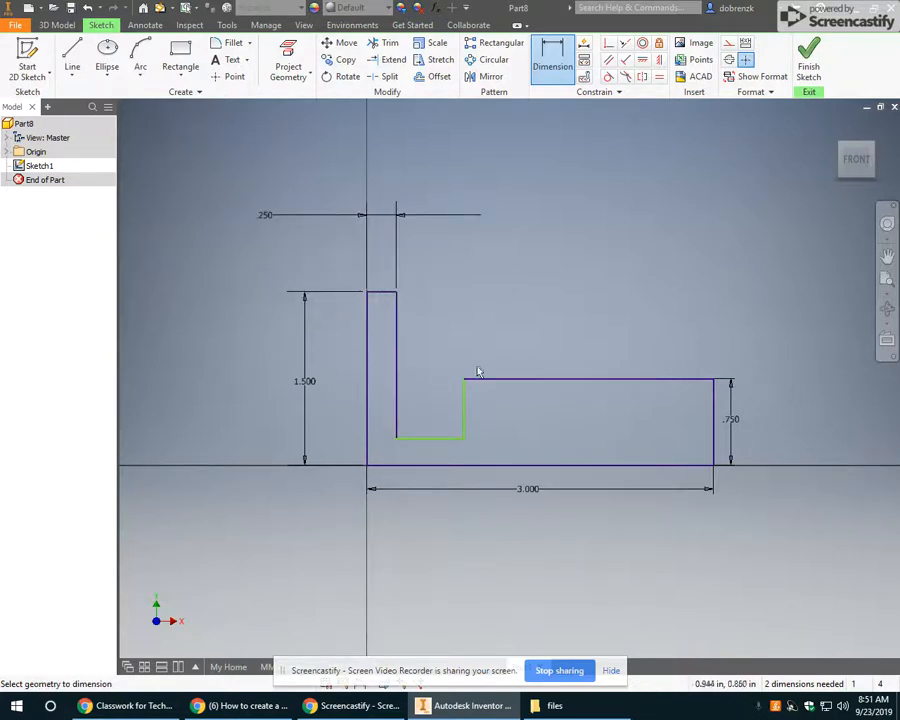
# Dimension the top edge of the profile's short right leg at .25 in
pyautogui.click(620, 378)
pyautogui.click(602, 282)
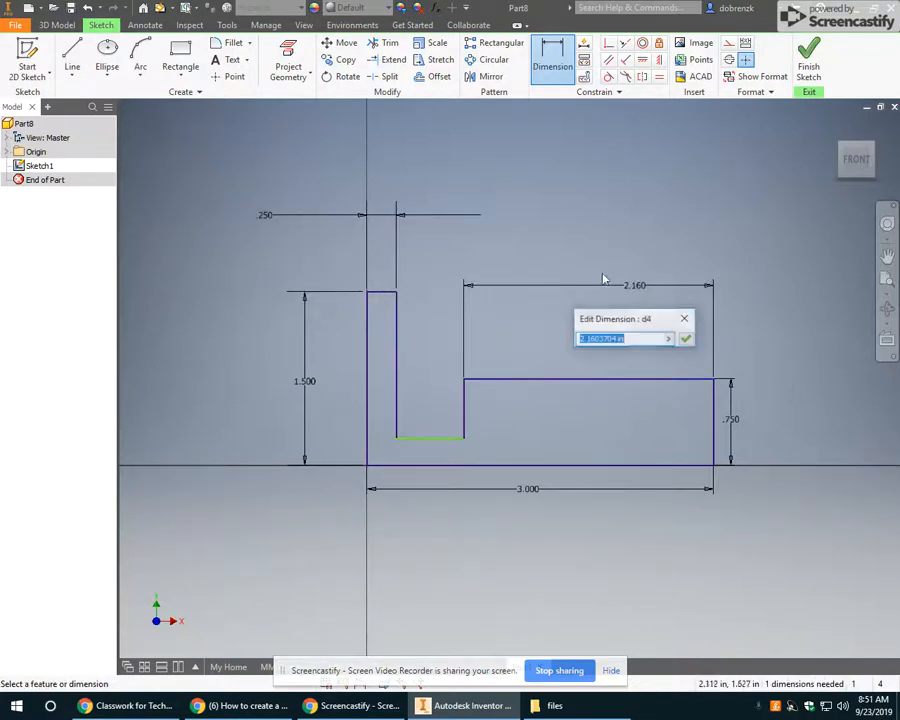
pyautogui.write('.25')
pyautogui.press('Return')
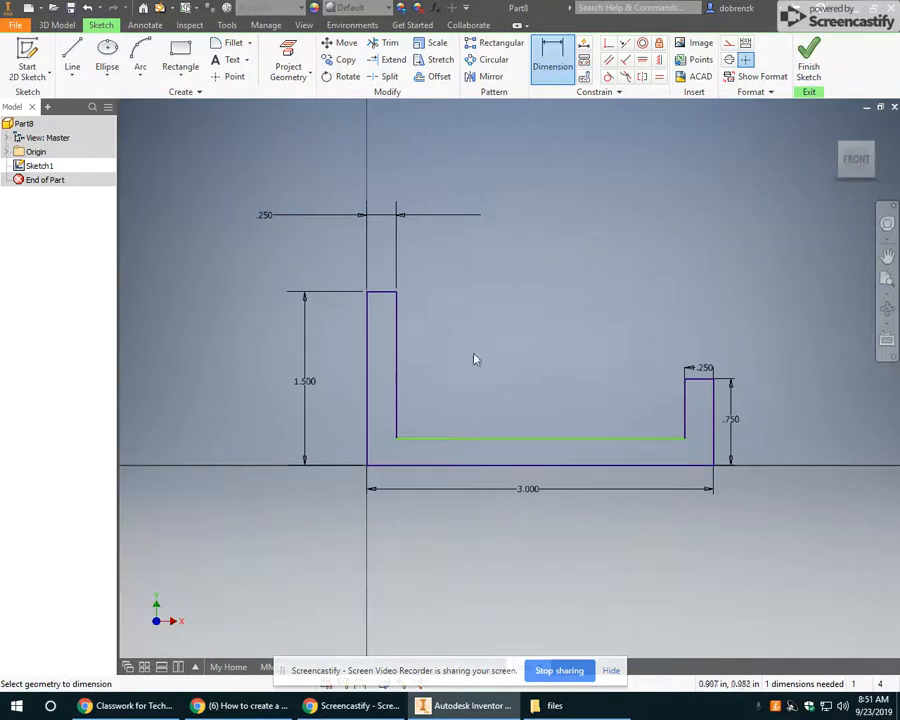
# Dimension the thickness of the profile's floor at .25 in, between the notch's floor line and the base line
pyautogui.click(466, 446)
pyautogui.click(466, 466)
pyautogui.click(246, 452)
pyautogui.write('.25')
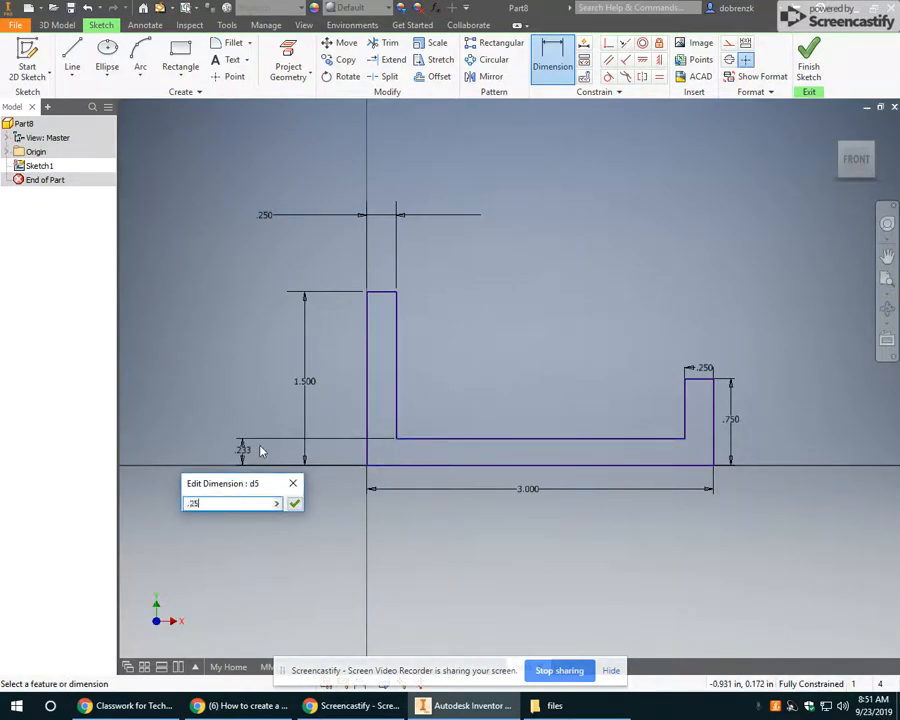
pyautogui.press('Return')
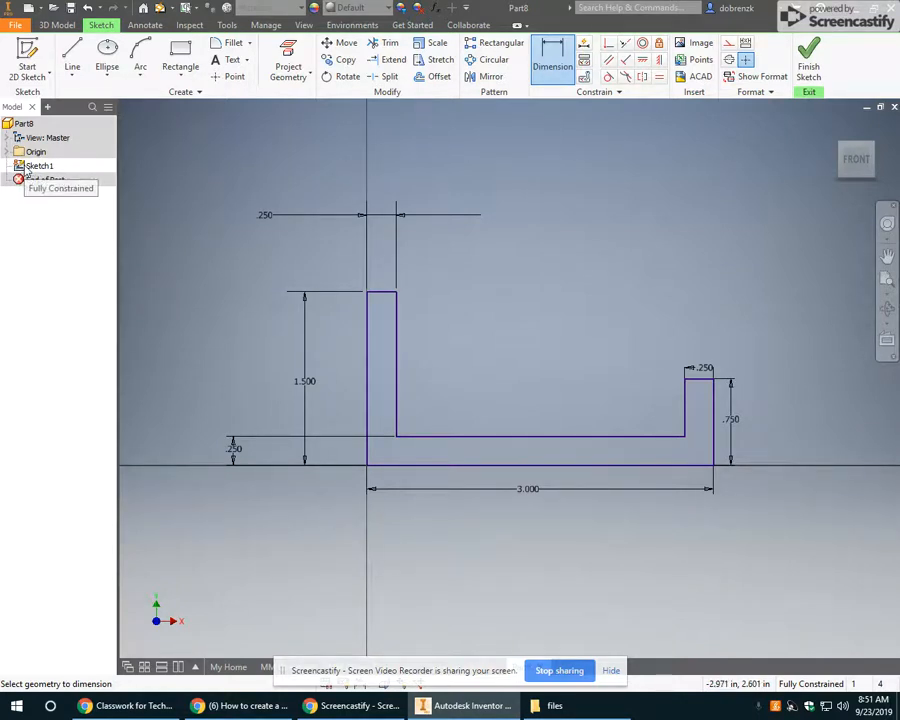
# Start an Extrude of the U-shaped profile, check the depth on the Object #1 drawing and set the distance to 1.5 in
pyautogui.click(62, 26)
pyautogui.click(74, 55)
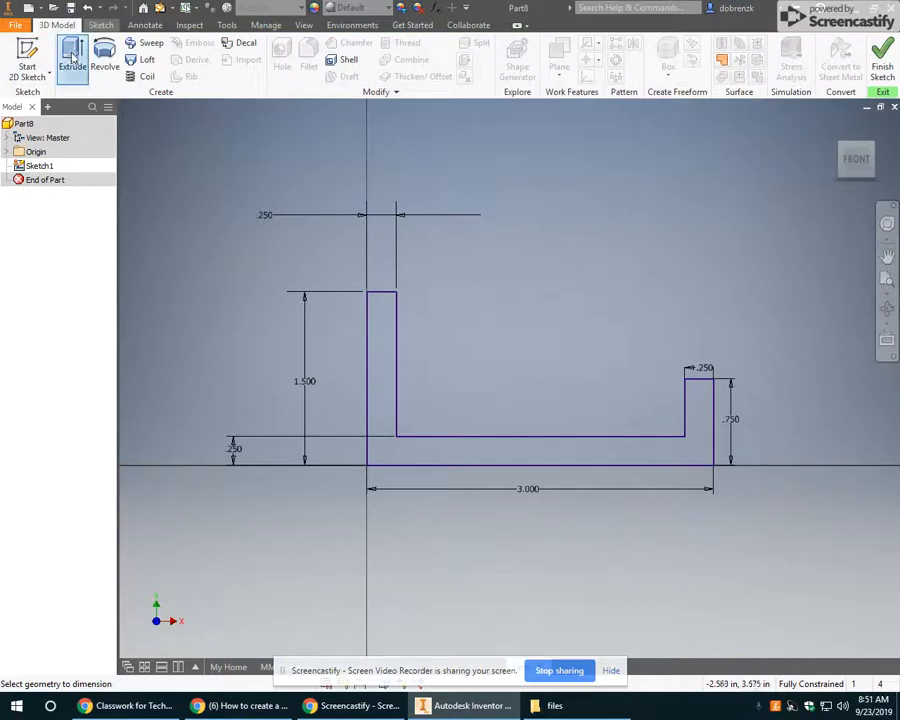
pyautogui.moveTo(450, 512); pyautogui.dragTo(428, 416, button='middle')
pyautogui.moveTo(397, 437); pyautogui.dragTo(669, 353)
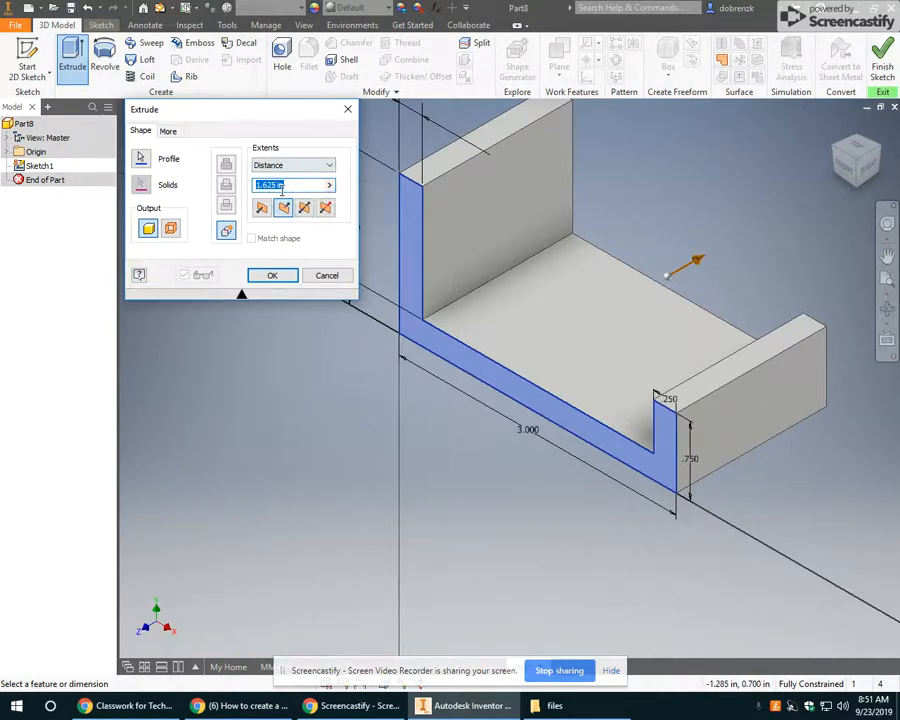
pyautogui.hotkey('alt', 'Tab')
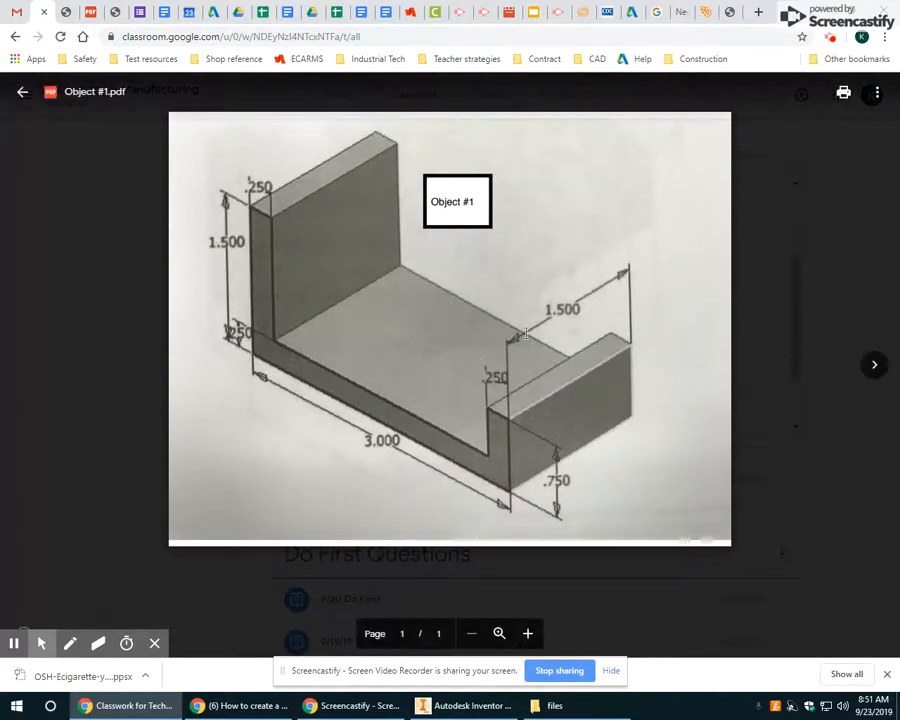
pyautogui.click(446, 710)
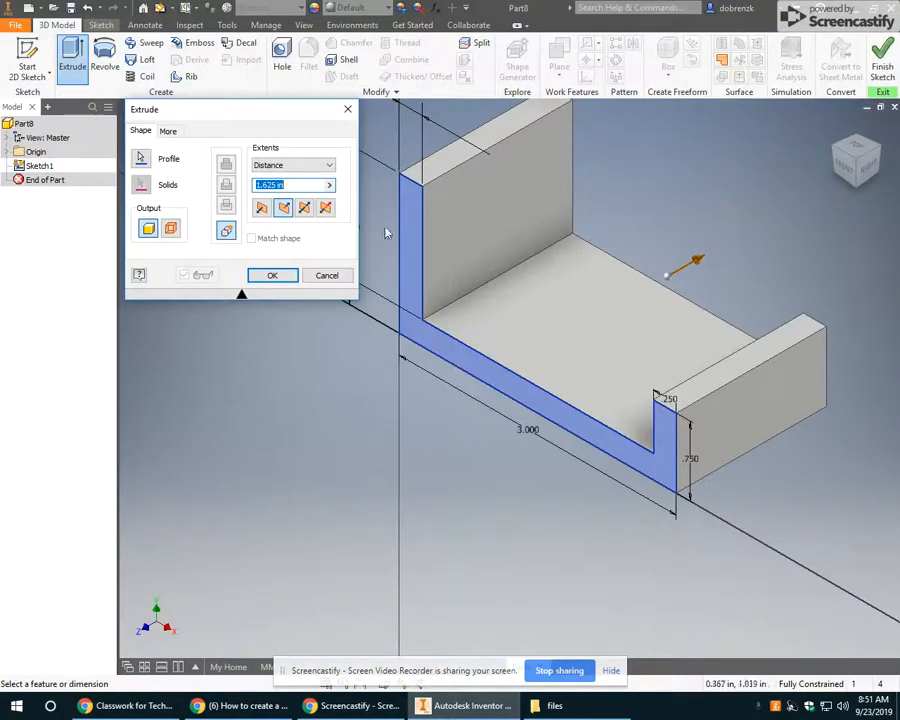
pyautogui.write('1.5')
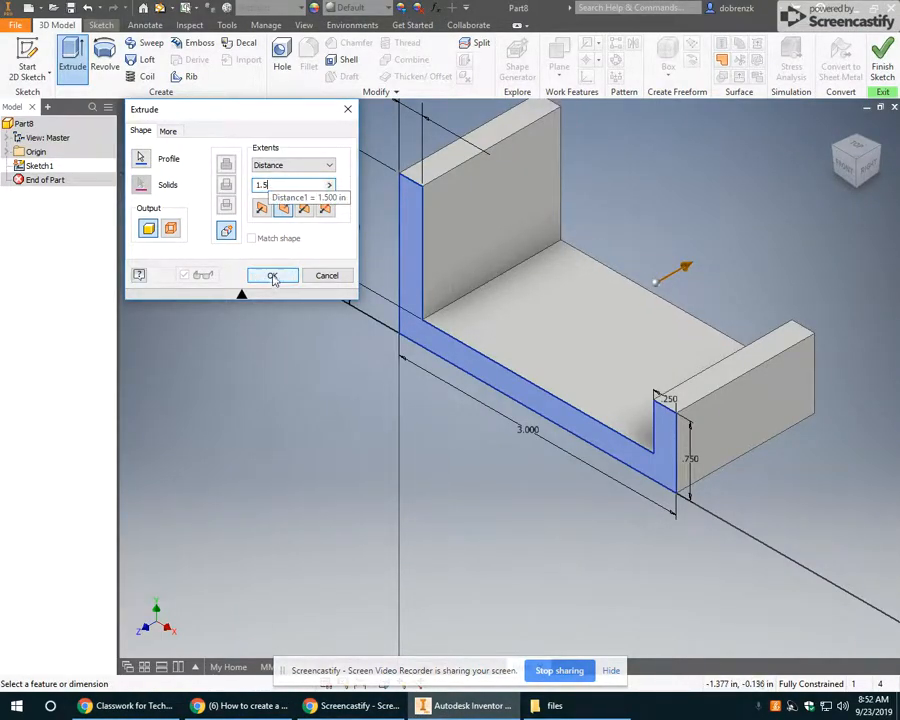
# Compare the extrusion directions with the Object #1 drawing, keep the one running backward from the sketch plane and complete the extrusion
pyautogui.click(284, 210)
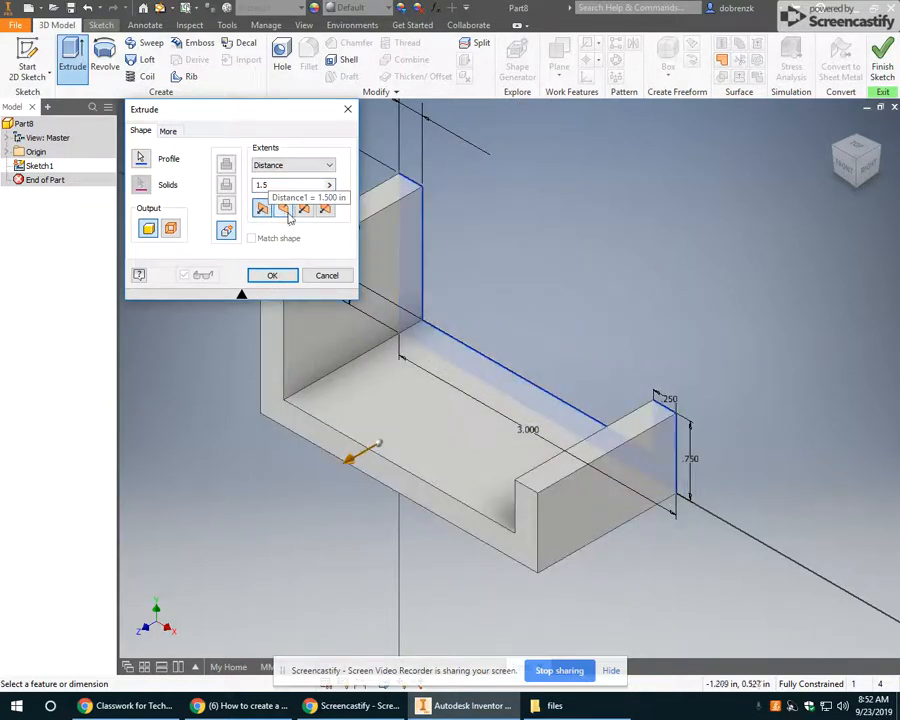
pyautogui.click(304, 208)
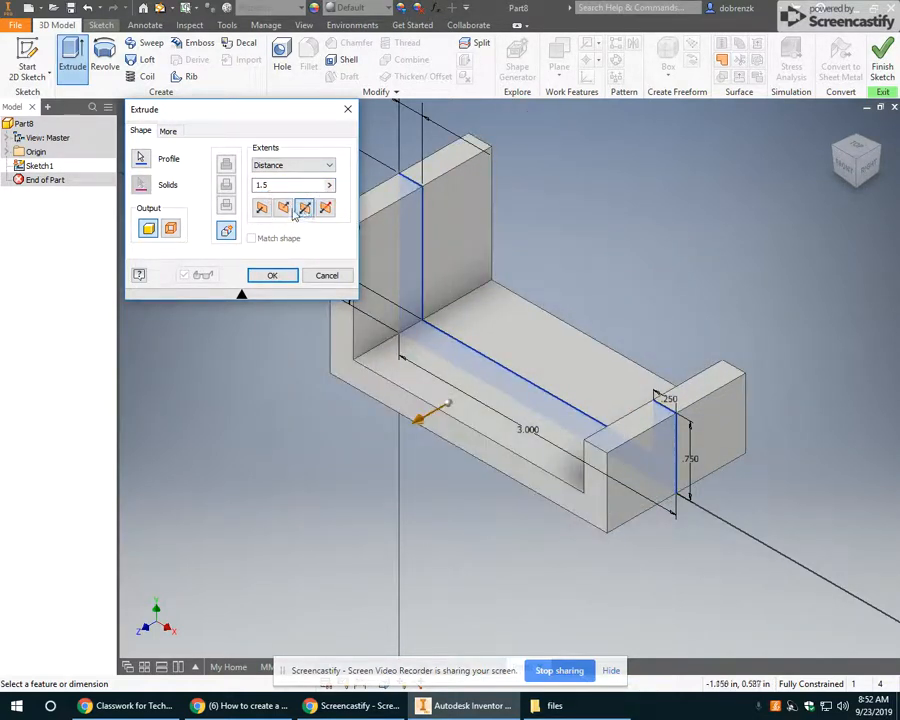
pyautogui.click(284, 208)
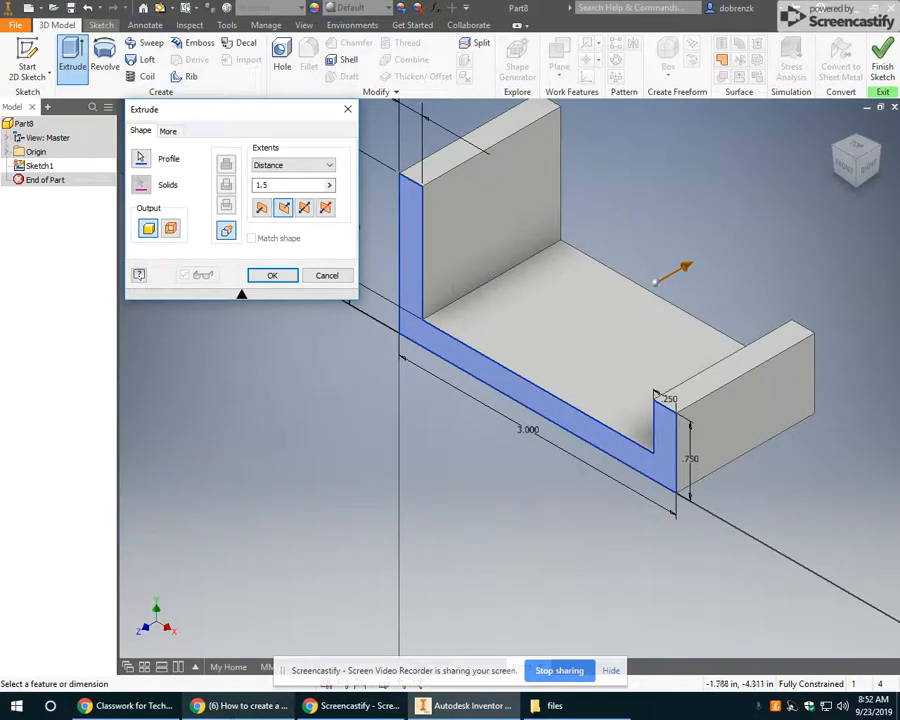
pyautogui.moveTo(130, 705)
pyautogui.click(85, 625)
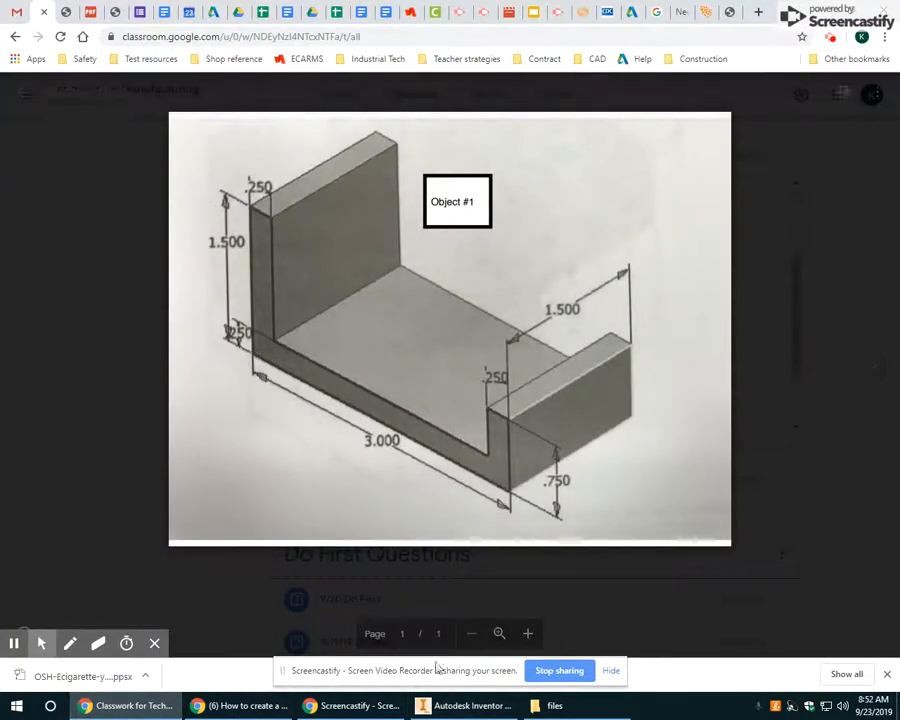
pyautogui.hotkey('alt', 'Tab')
pyautogui.click(274, 274)
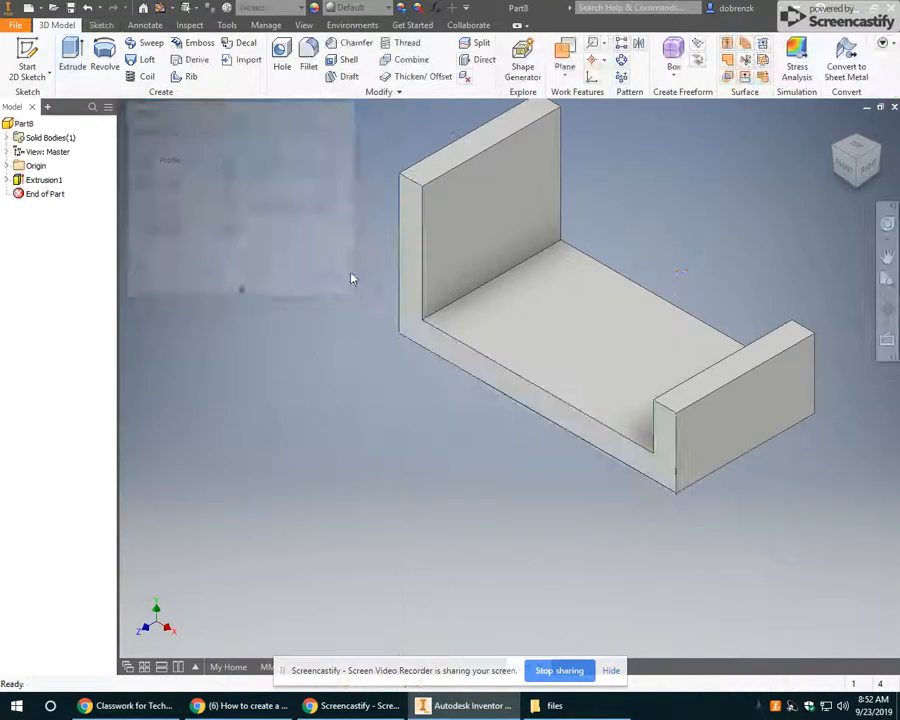
# Center the extruded bracket in view and compare its shape with the Object #1 drawing in the browser
pyautogui.moveTo(671, 318); pyautogui.dragTo(565, 374, button='middle')
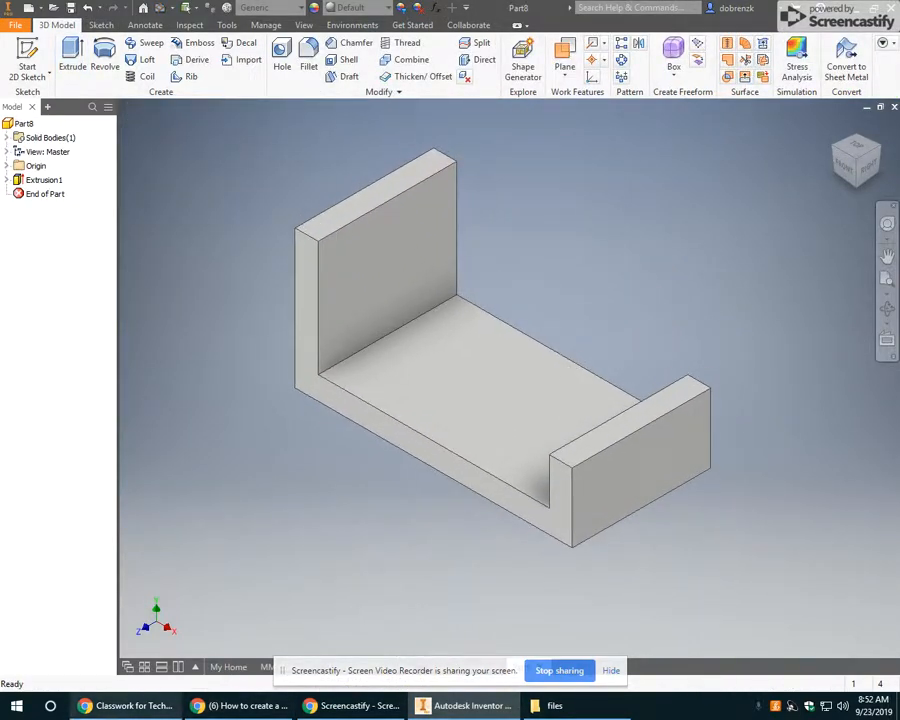
pyautogui.click(132, 706)
pyautogui.click(463, 706)
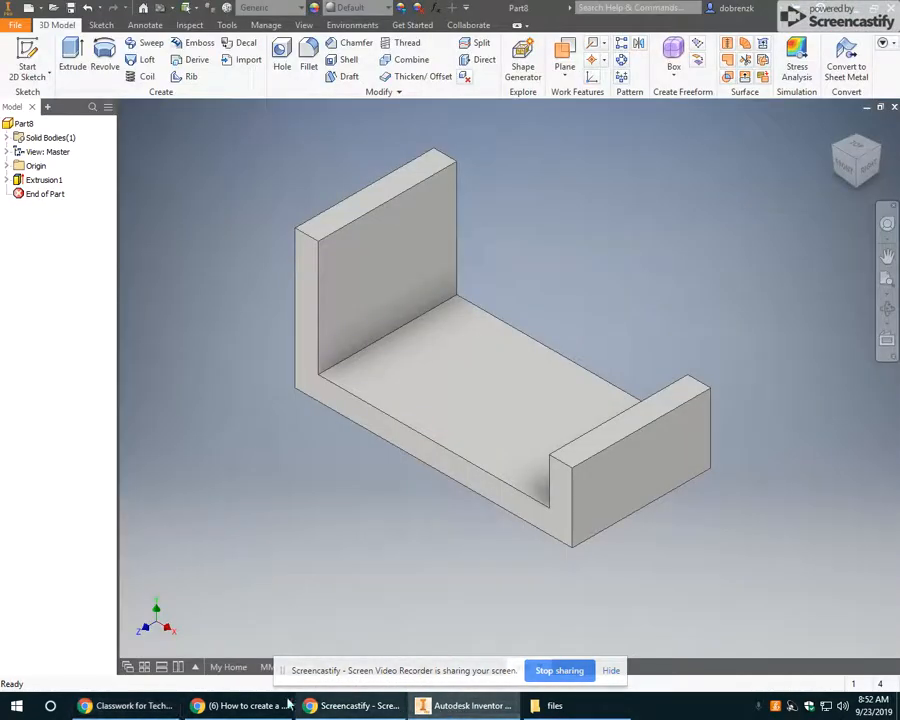
pyautogui.click(150, 706)
pyautogui.click(463, 706)
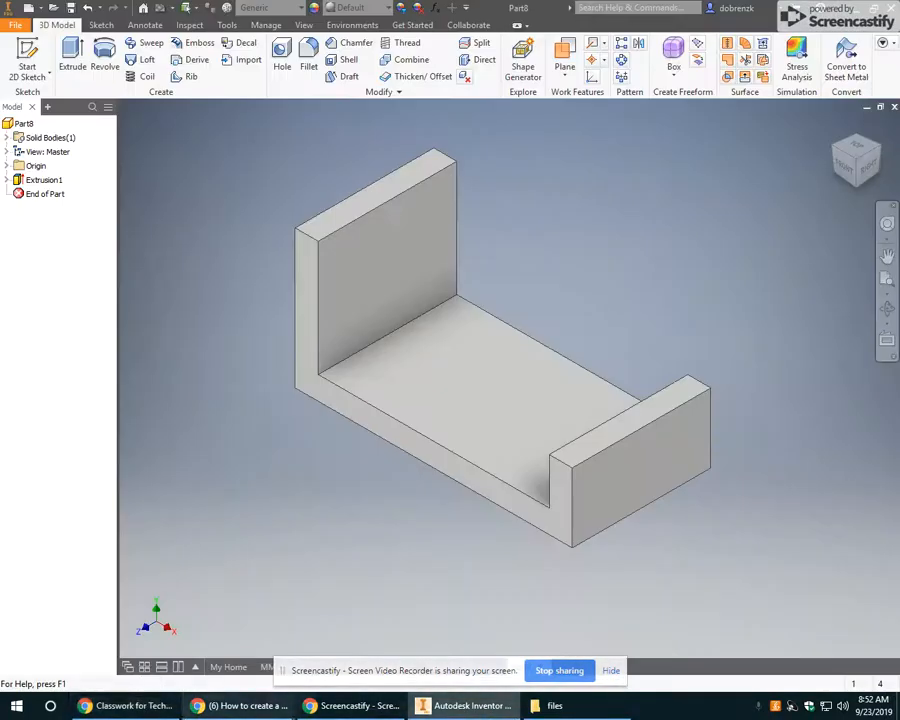
pyautogui.moveTo(130, 706)
pyautogui.click(257, 705)
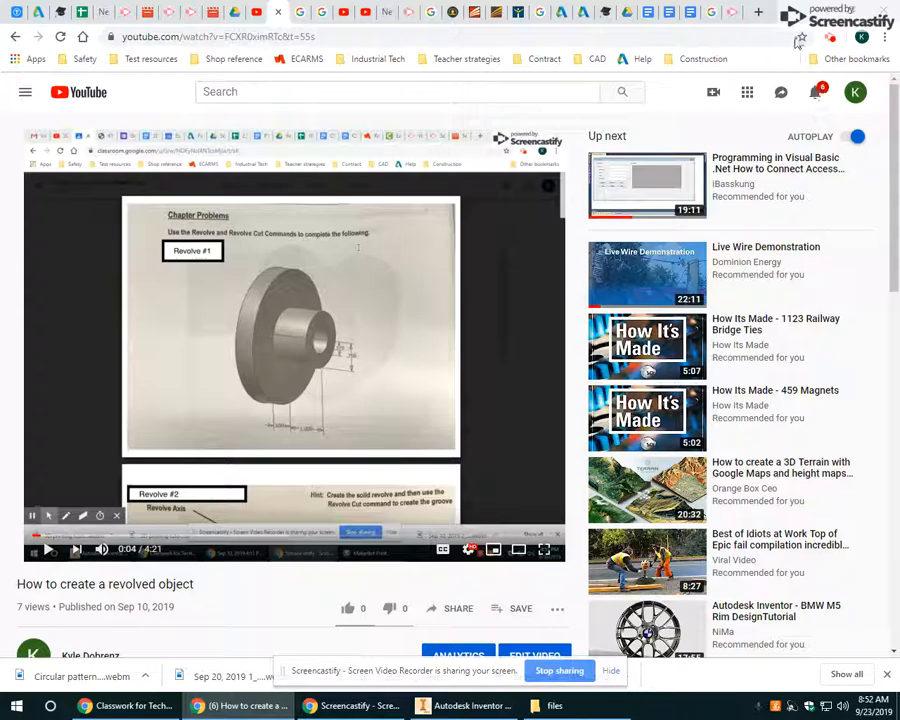